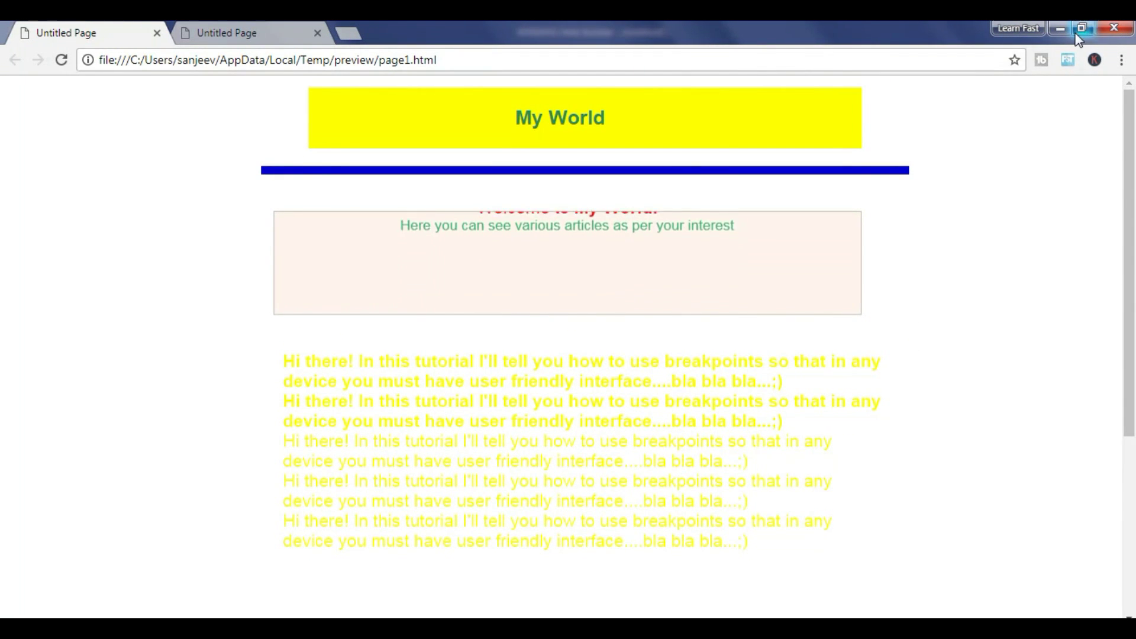
Step: Restore Chrome's page1 preview to a window, then narrow and re-widen it to test the layout
click(1081, 30)
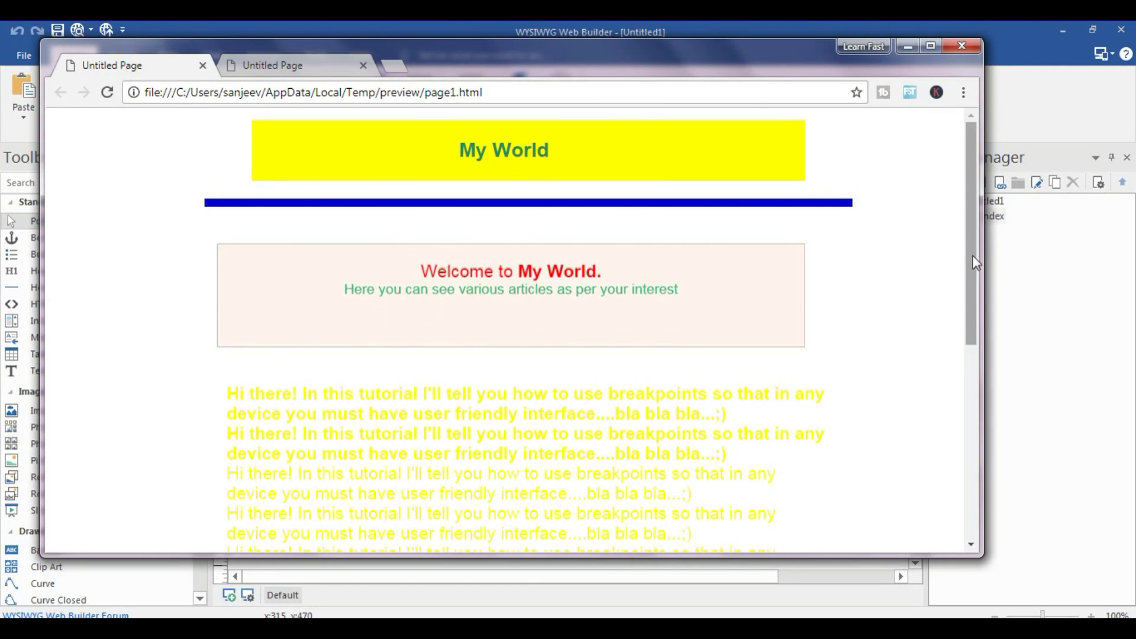
drag(981, 251, 93, 256)
drag(351, 265, 939, 313)
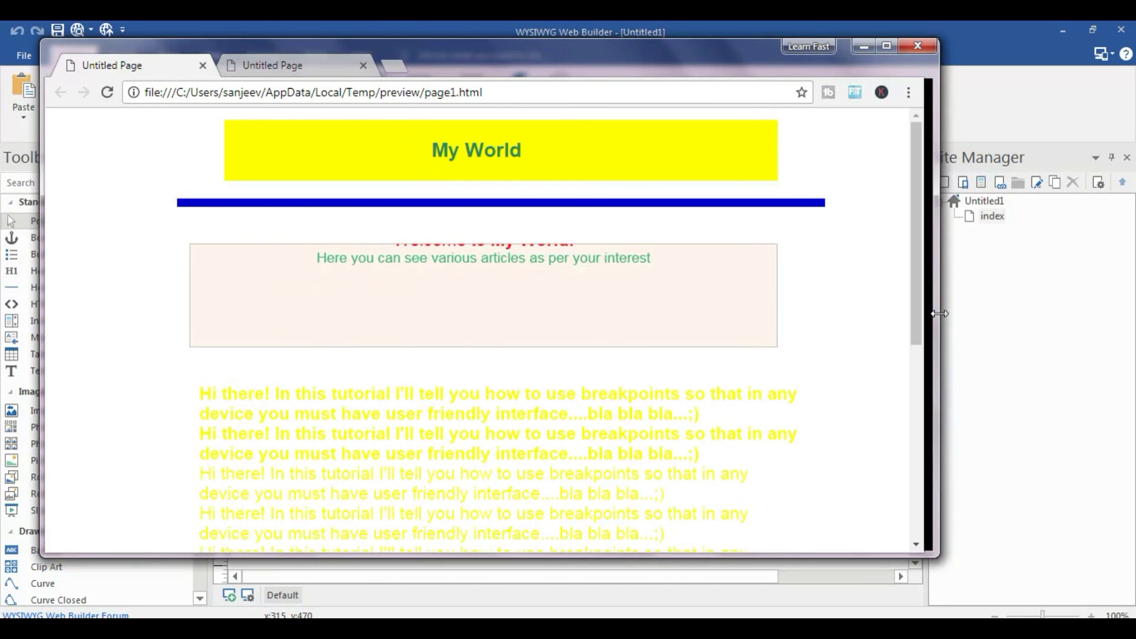
Step: Compare the index and page1 previews, view the index page narrower, then minimize Chrome
click(261, 69)
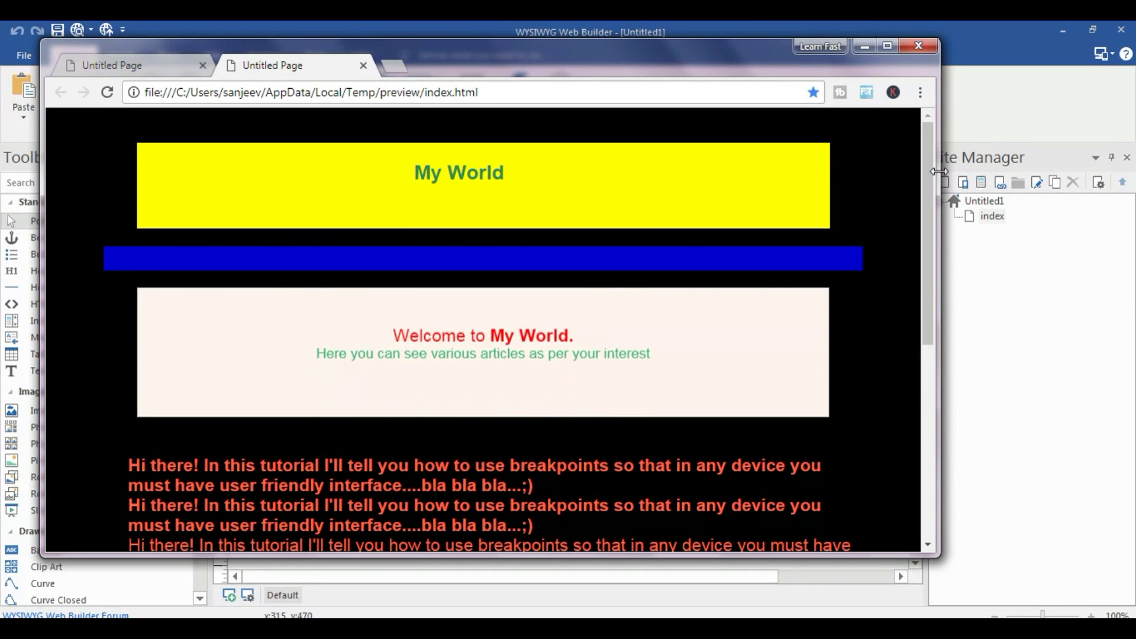
click(130, 74)
click(272, 70)
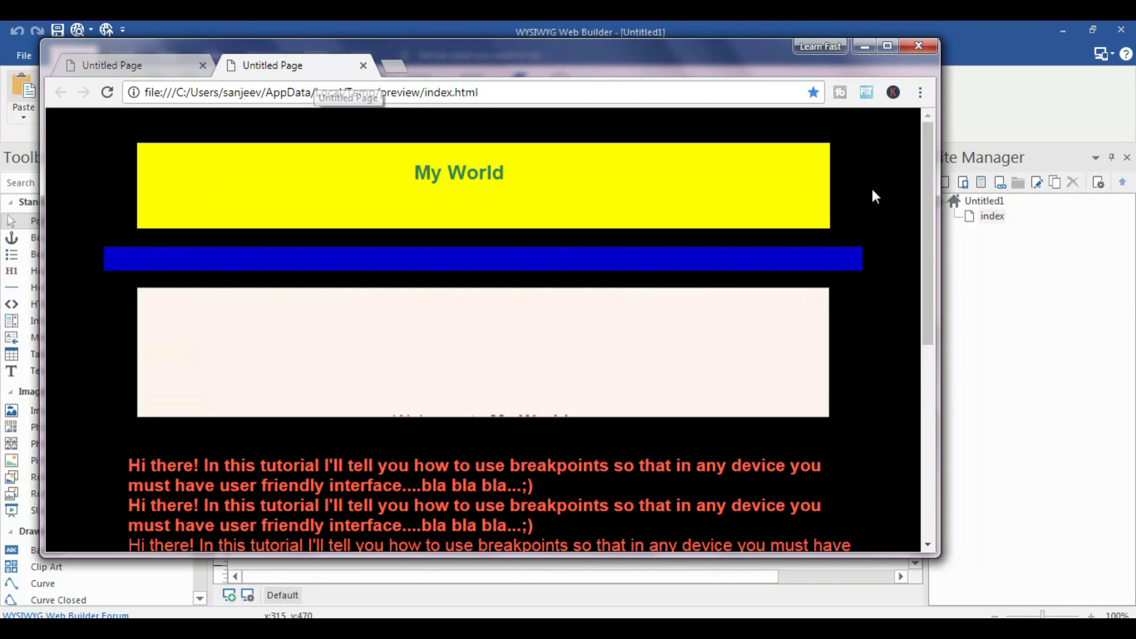
drag(940, 242, 964, 299)
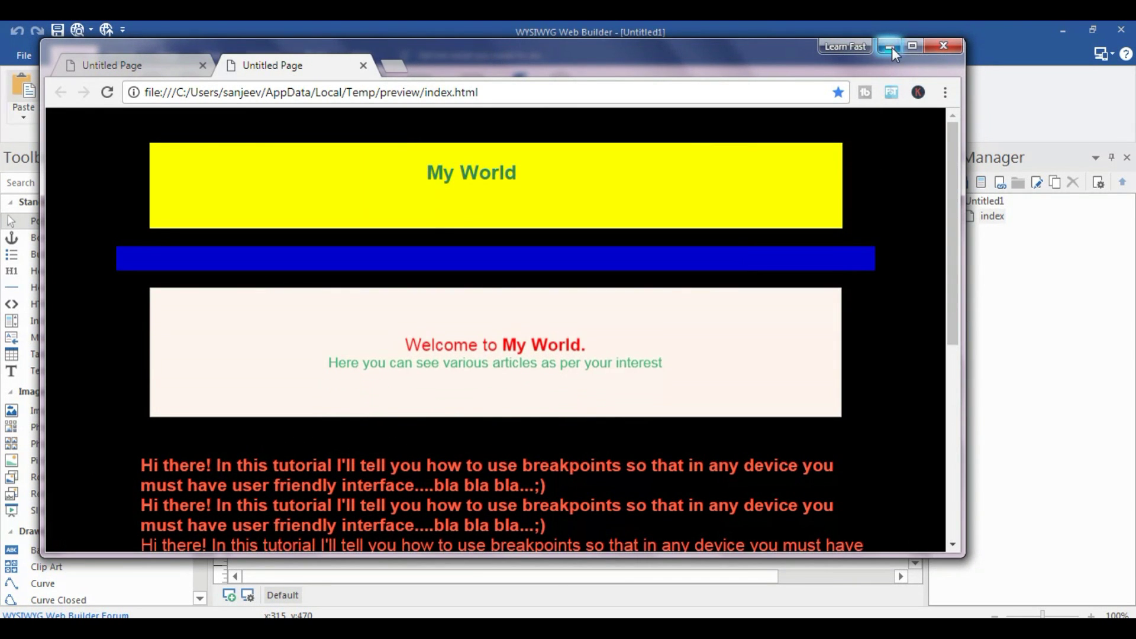
click(890, 47)
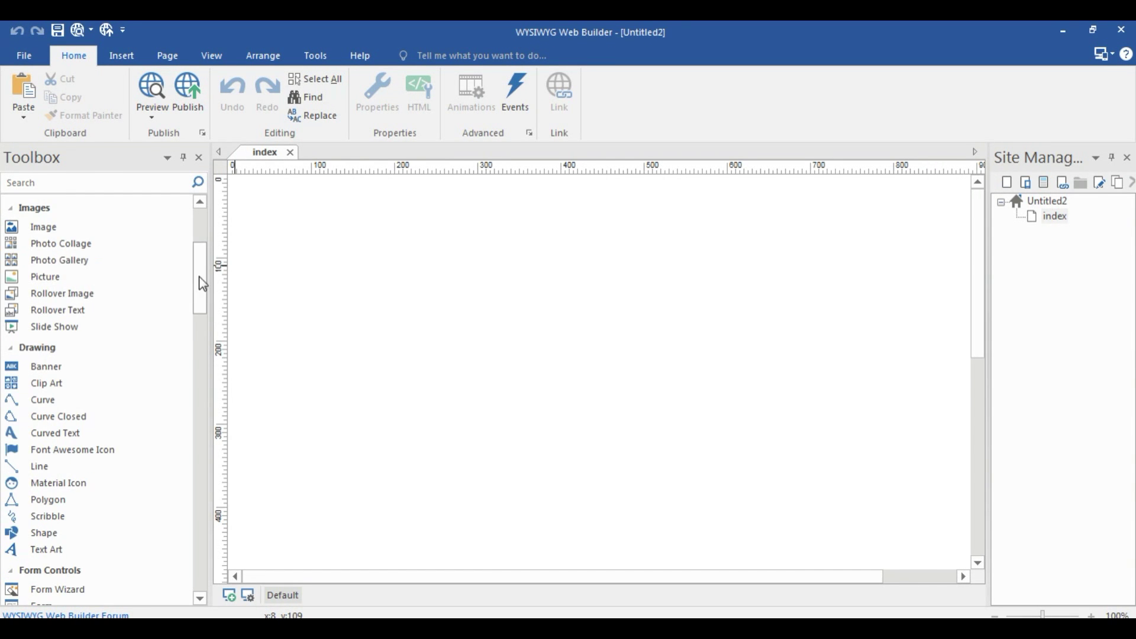
Step: Draw a wide Form block across the top of the blank page
drag(201, 281, 170, 399)
scroll(172, 379, up, 5)
click(119, 280)
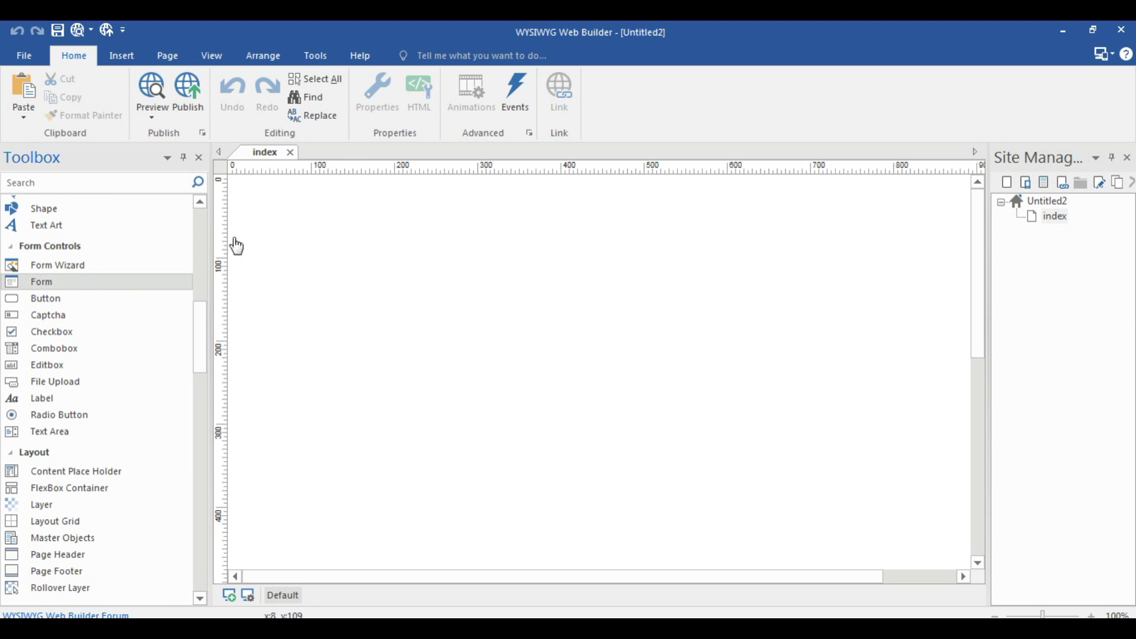
drag(292, 204, 431, 235)
mouse_move(511, 242)
mouse_down()
mouse_move(782, 279)
mouse_move(890, 272)
mouse_up()
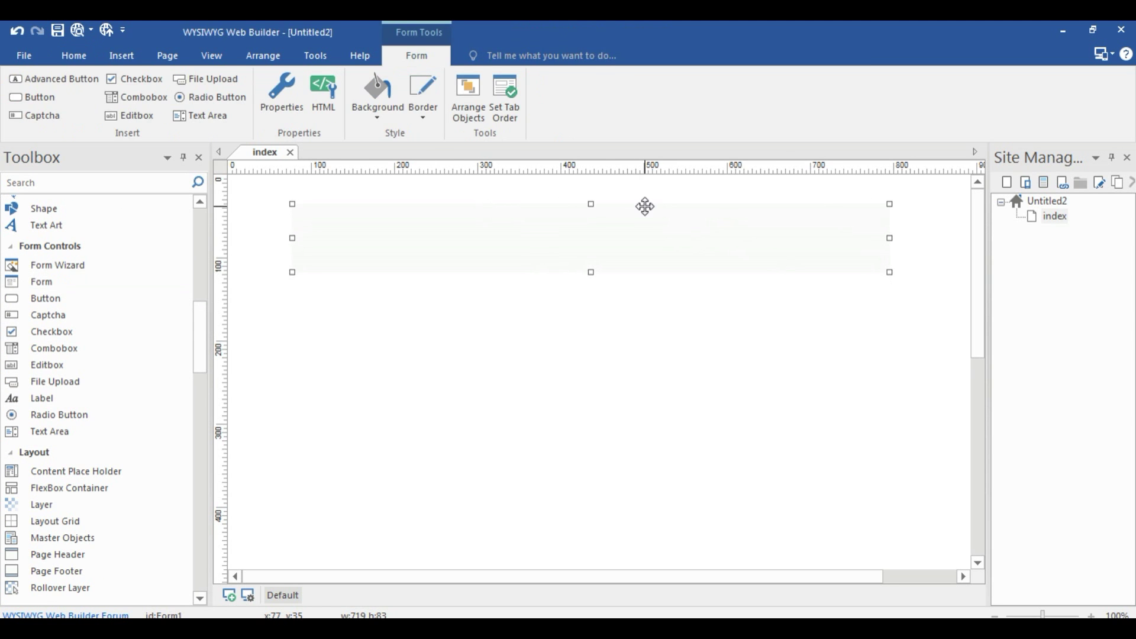
Step: Set the form's Background Color to yellow
double_click(603, 241)
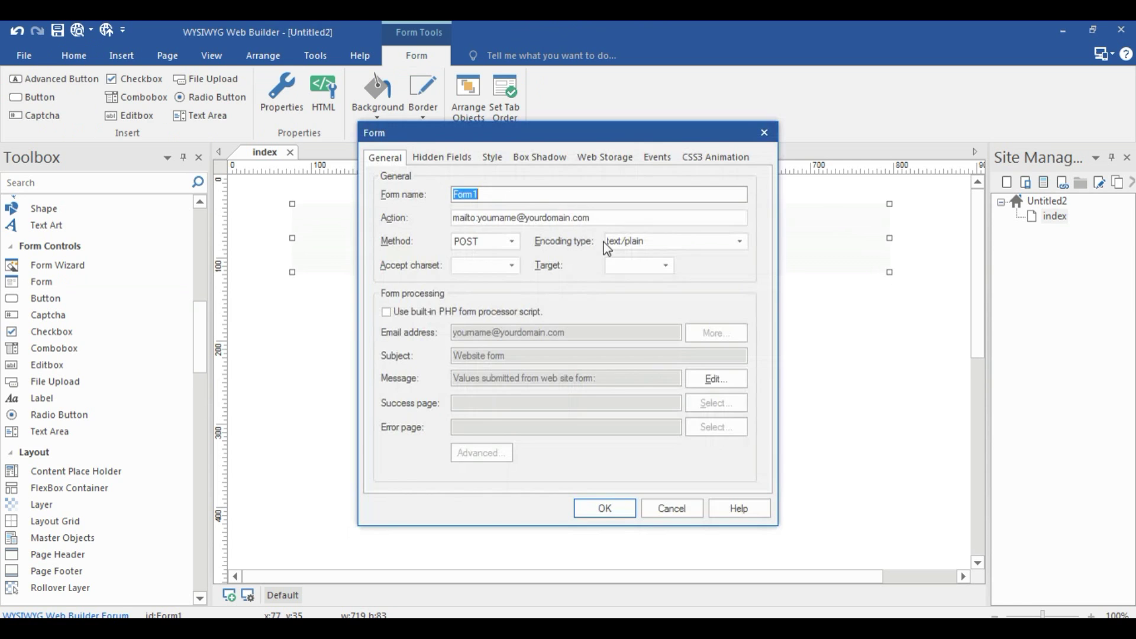
click(493, 157)
click(506, 271)
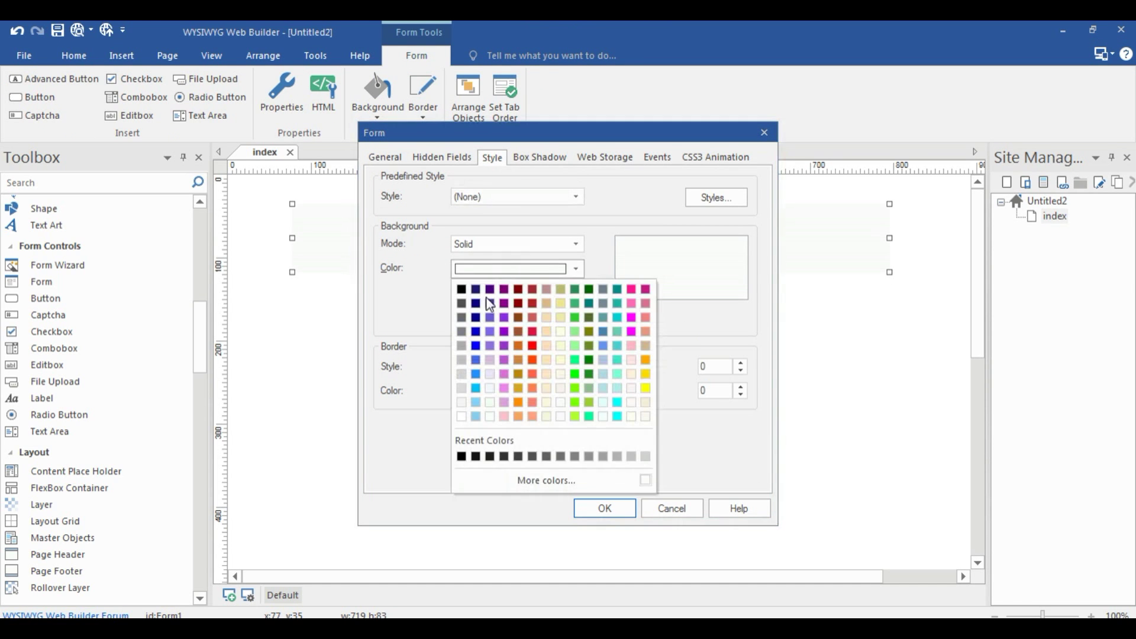
click(647, 389)
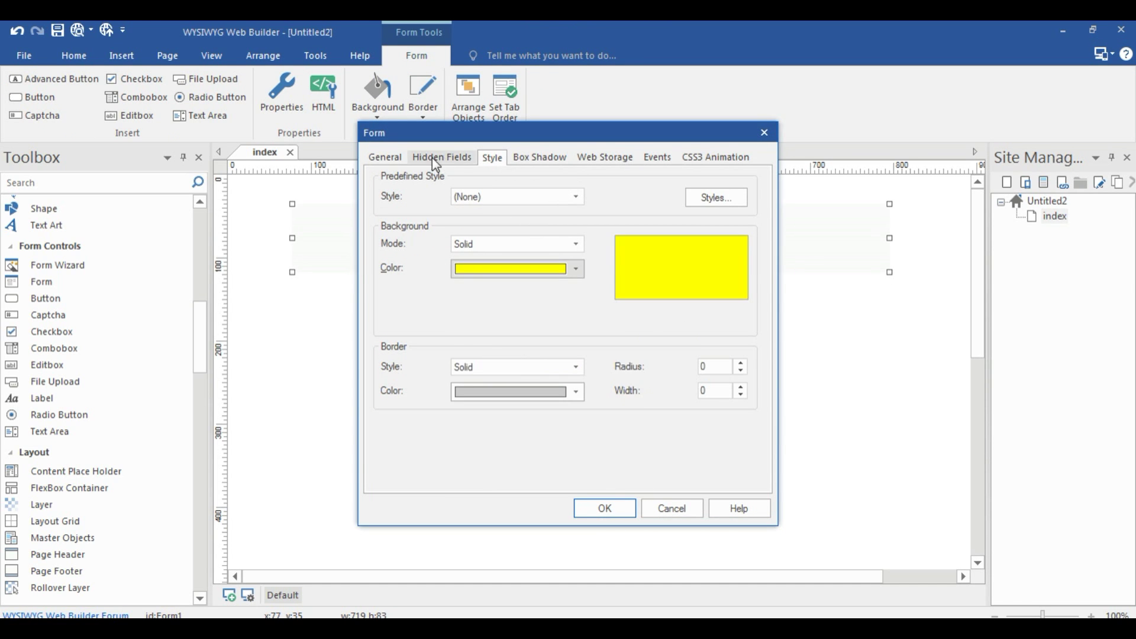
click(609, 509)
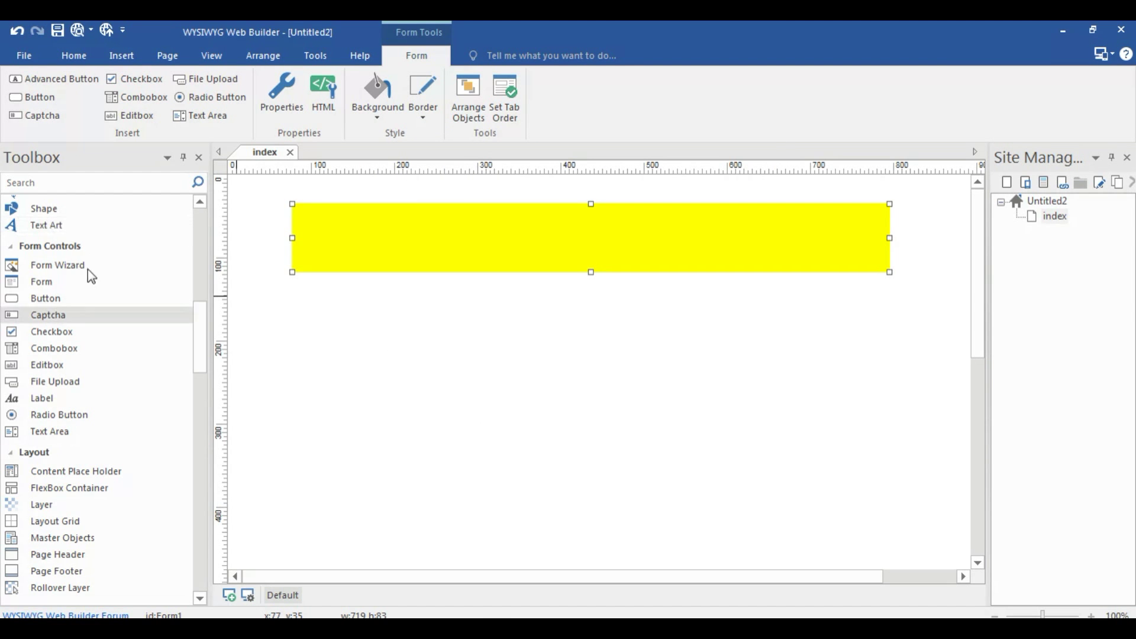
Step: Add a text object inside the yellow form for the 'Learning Never Ends' heading
drag(200, 341, 200, 244)
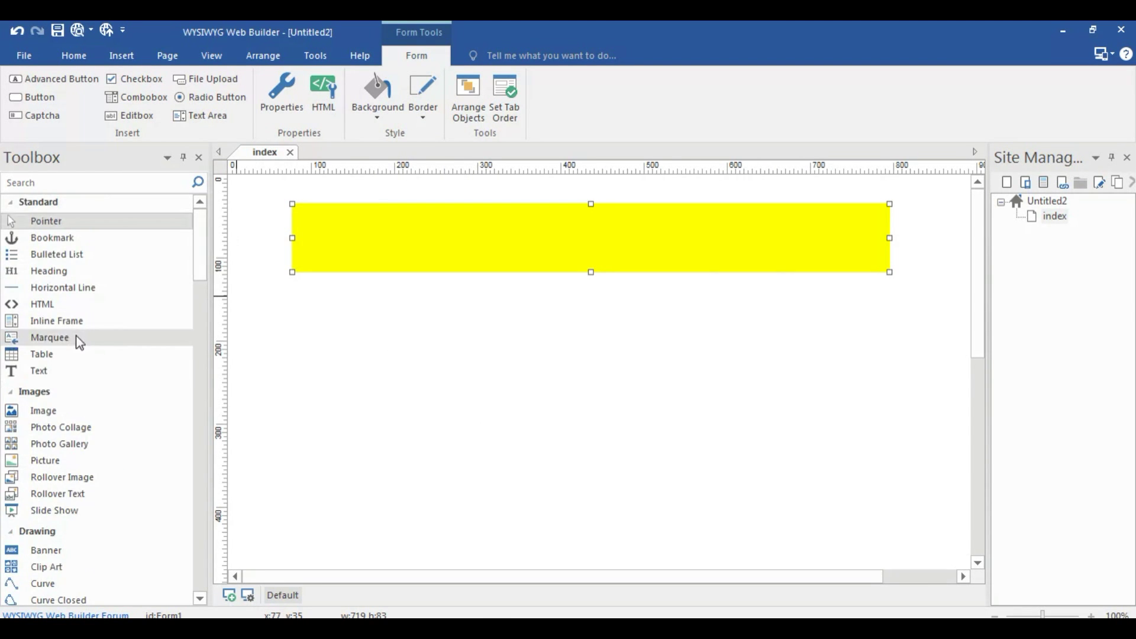
click(39, 371)
click(357, 220)
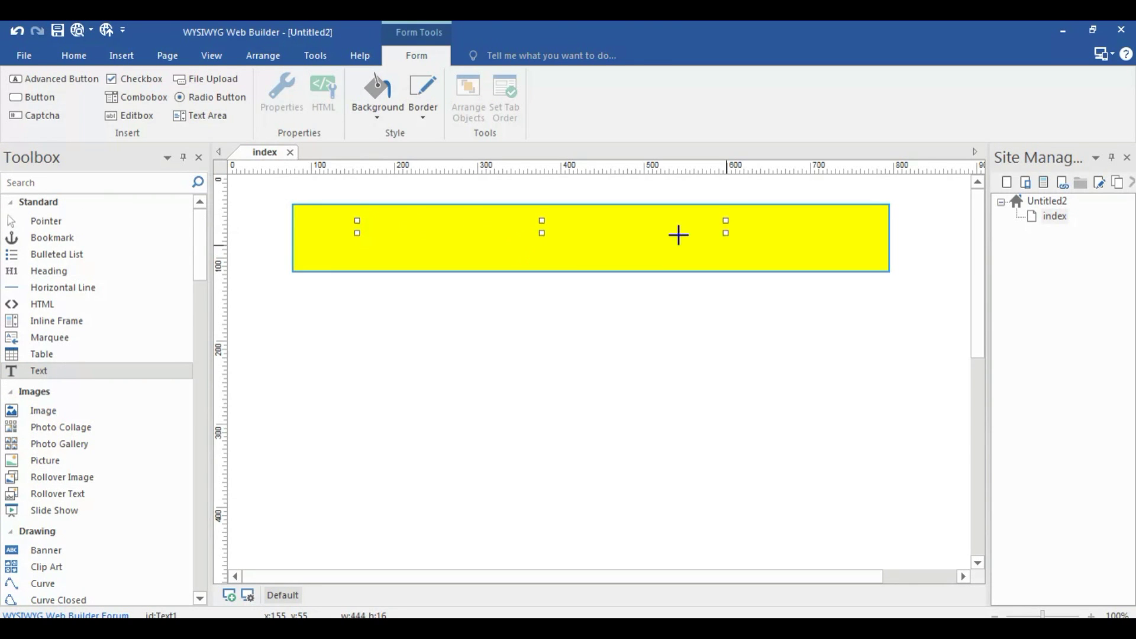
double_click(592, 228)
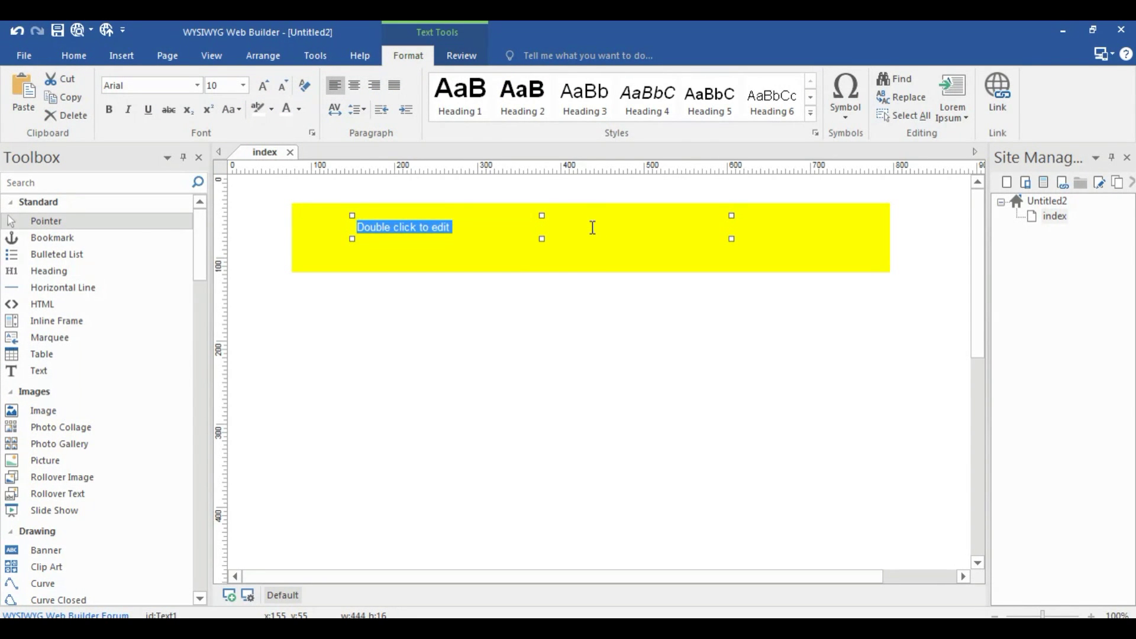
text(Learning Never Ends)
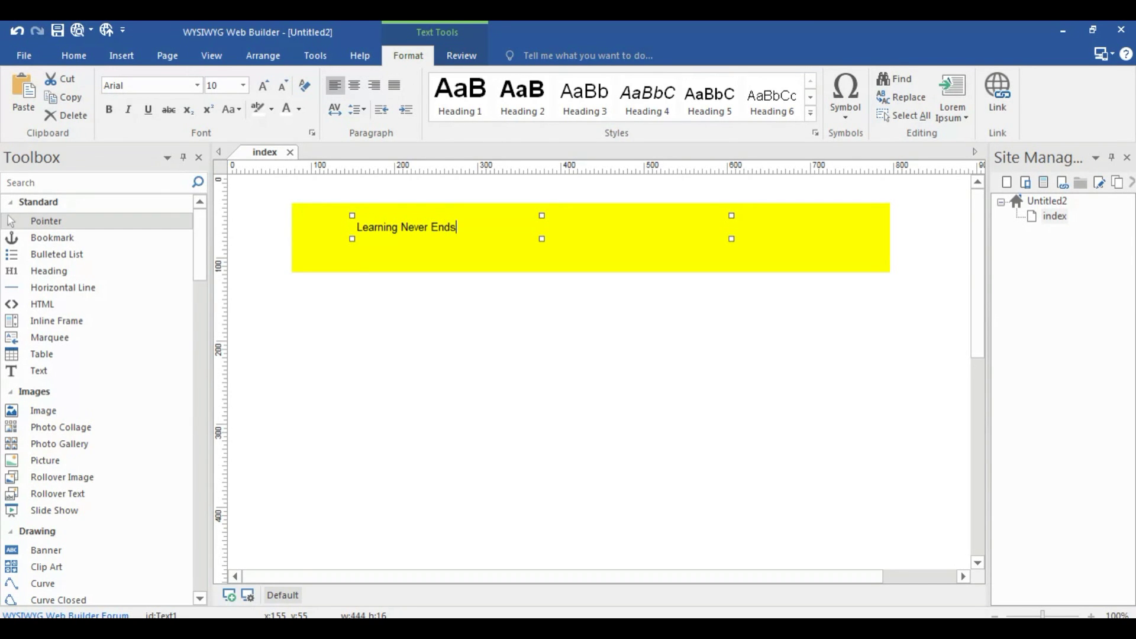
Step: Format the heading text as size 22, bold and red
key(ctrl+a)
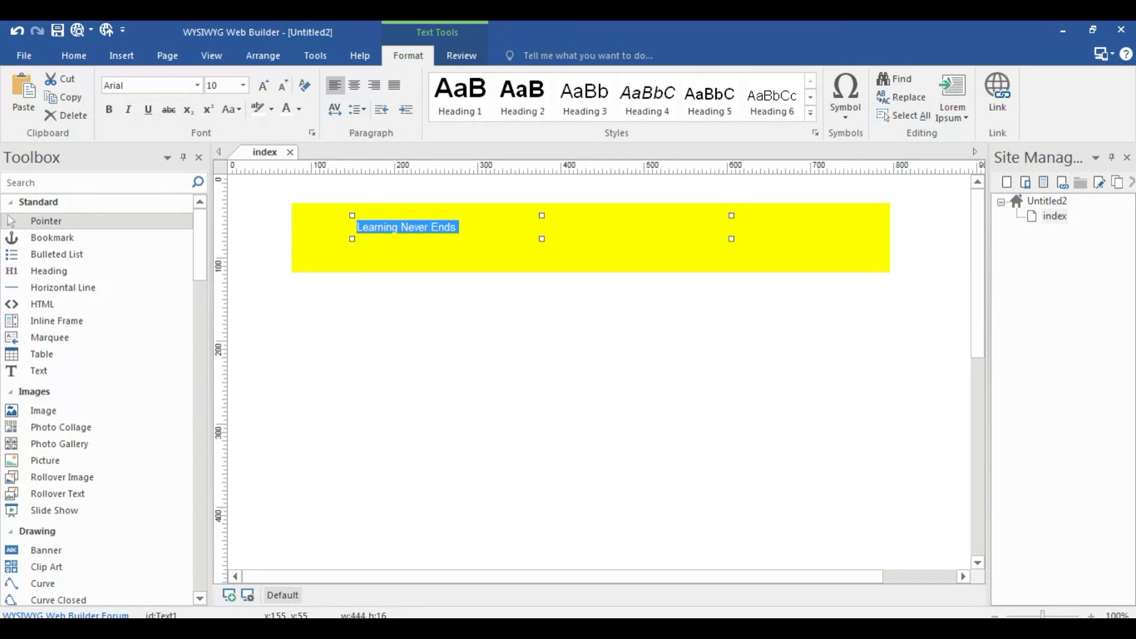
click(243, 86)
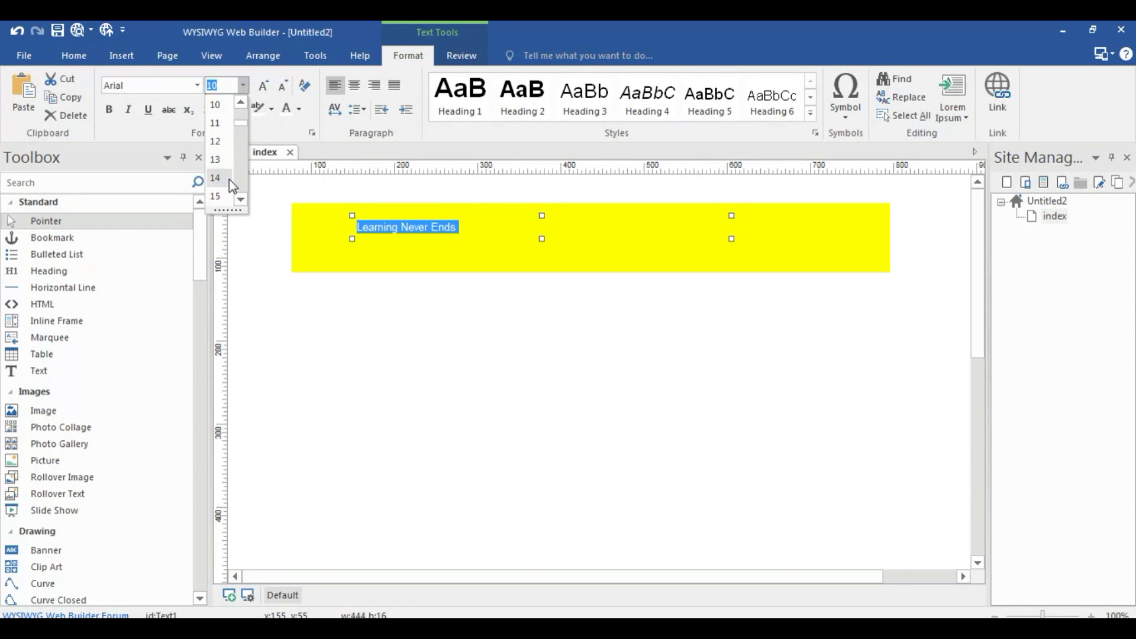
click(218, 192)
click(242, 86)
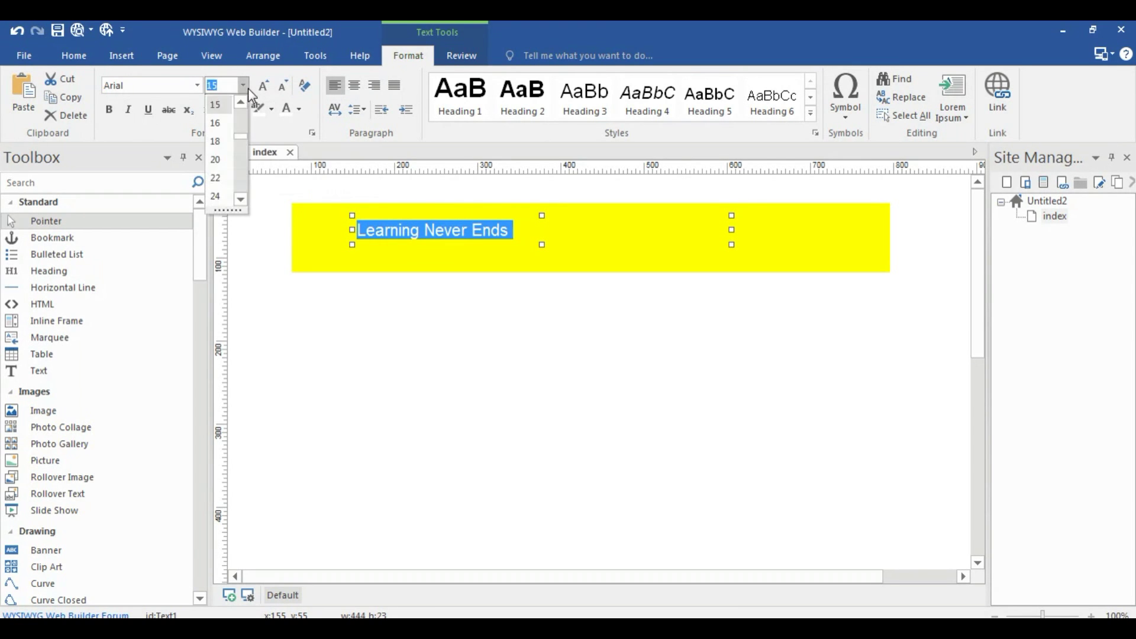
click(231, 168)
key(ctrl+b)
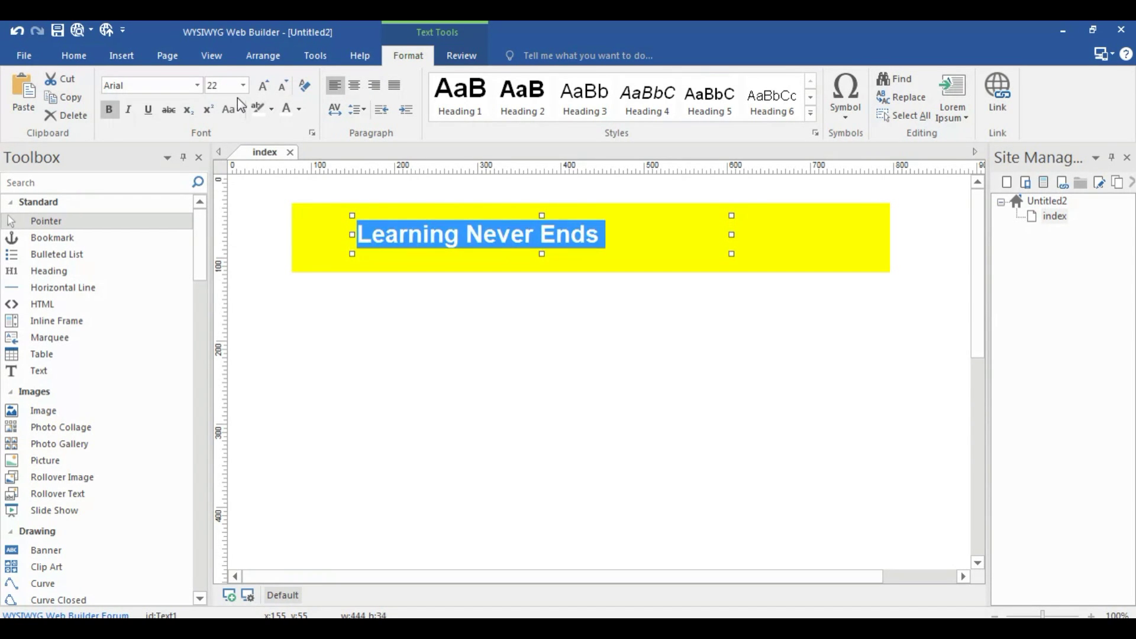
click(299, 108)
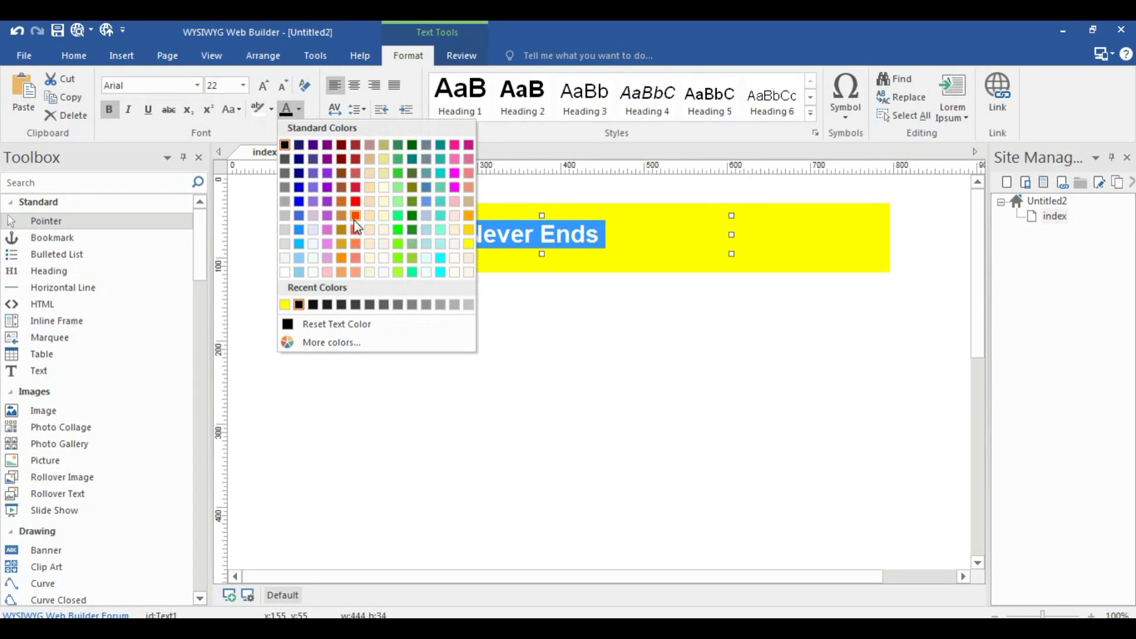
click(355, 202)
click(438, 380)
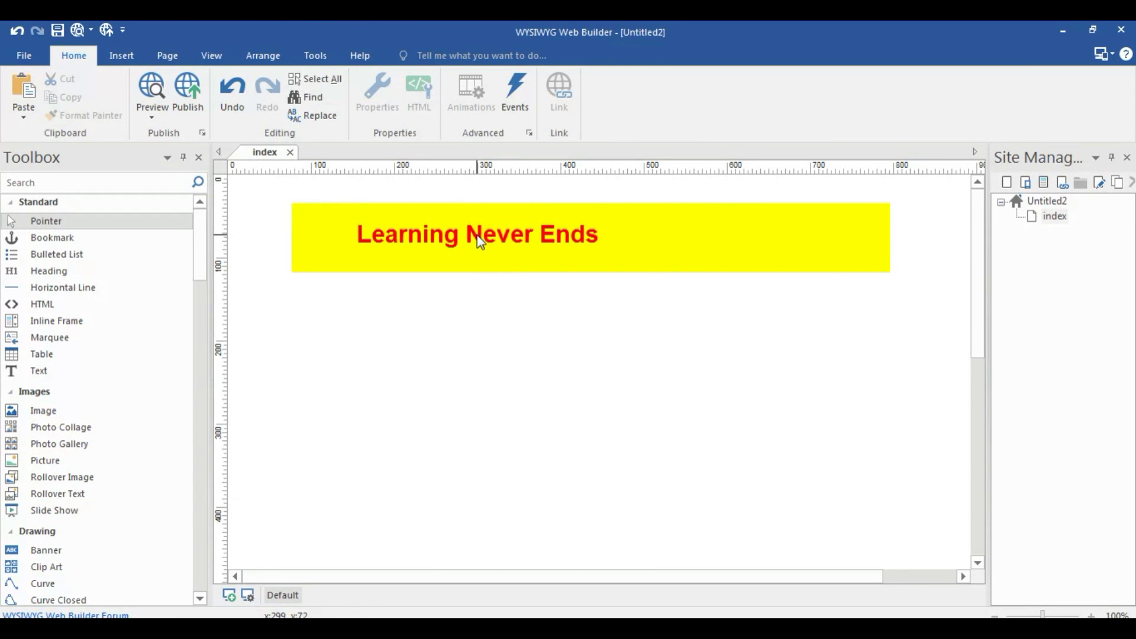
Step: Centre the heading text and the yellow banner horizontally on the page
click(478, 237)
right_click(476, 238)
mouse_move(676, 416)
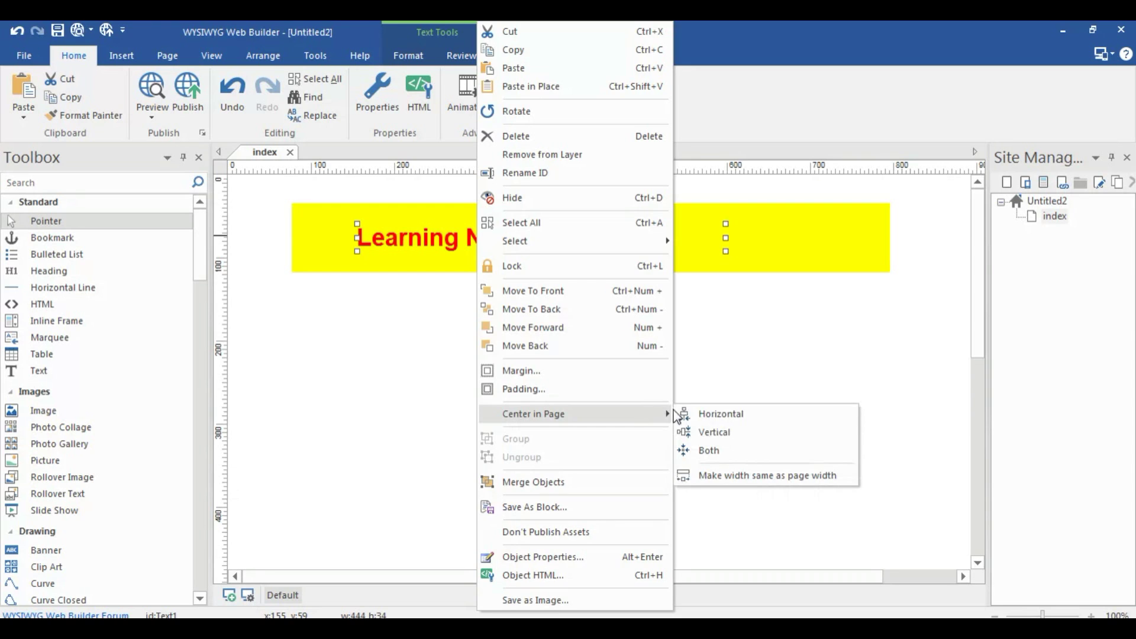
click(719, 414)
click(382, 244)
right_click(370, 261)
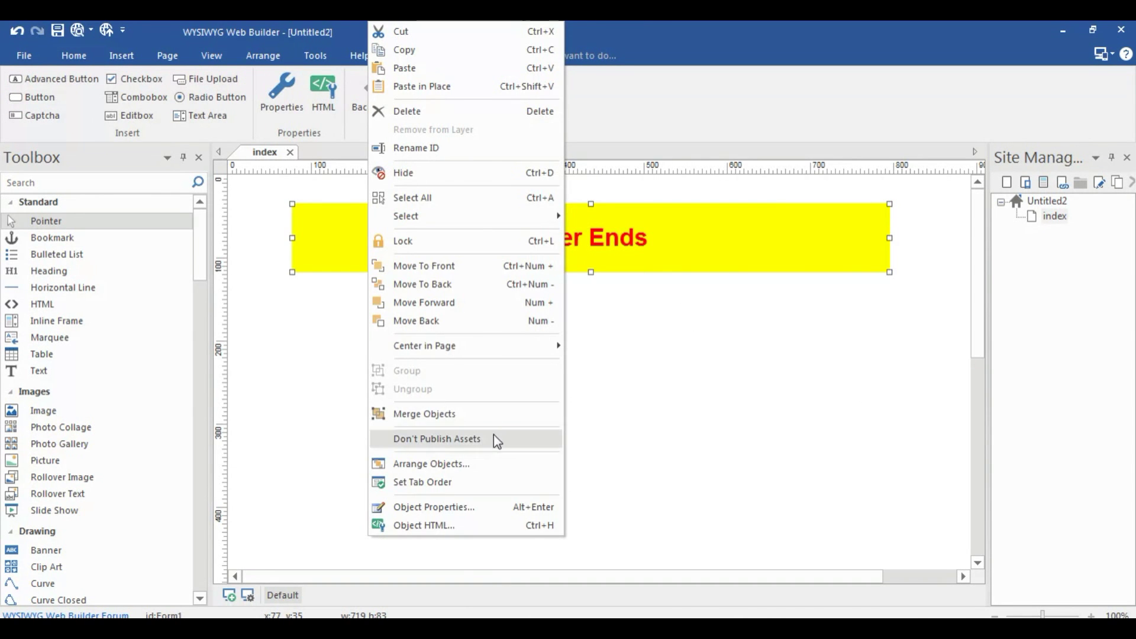
mouse_move(513, 344)
click(601, 348)
click(540, 279)
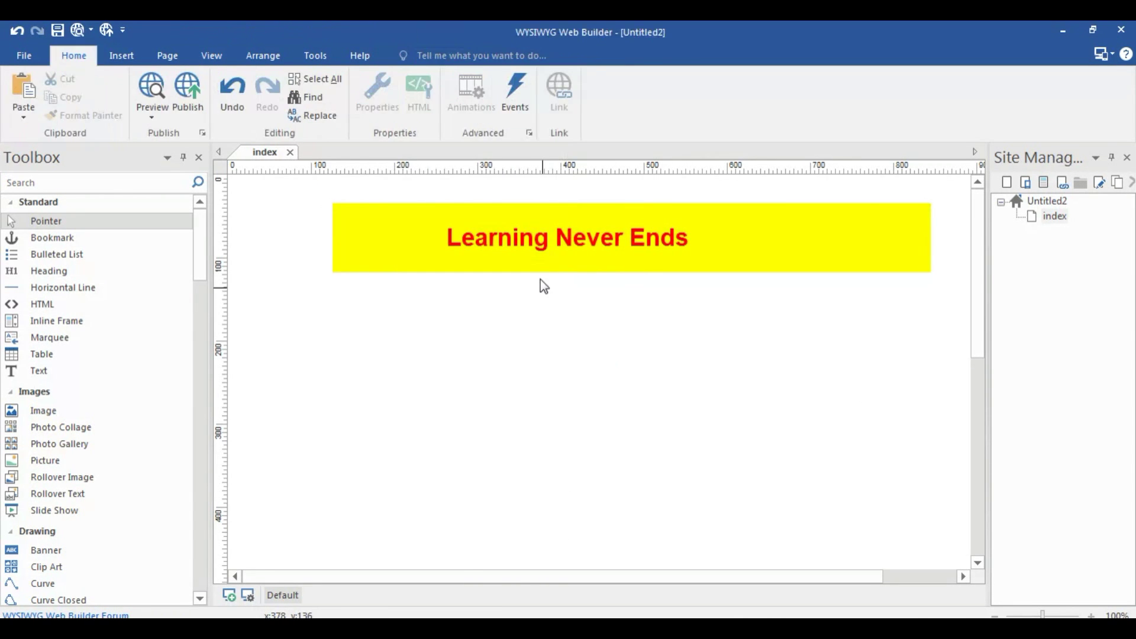
Step: Centre the heading text horizontally again to match the moved banner
right_click(548, 261)
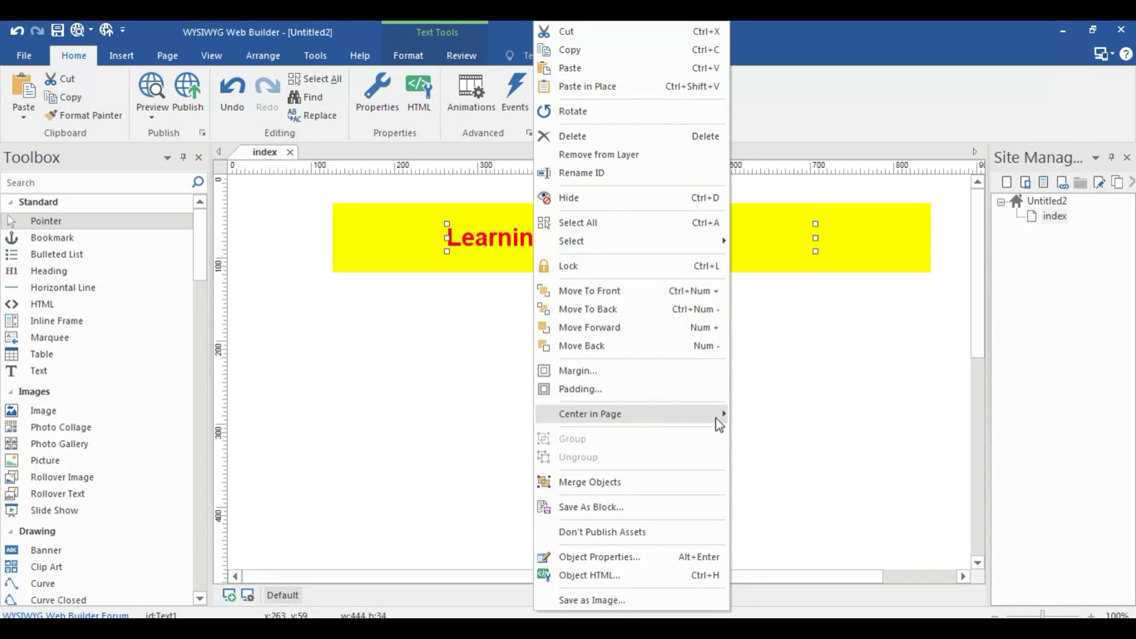
click(755, 411)
click(680, 385)
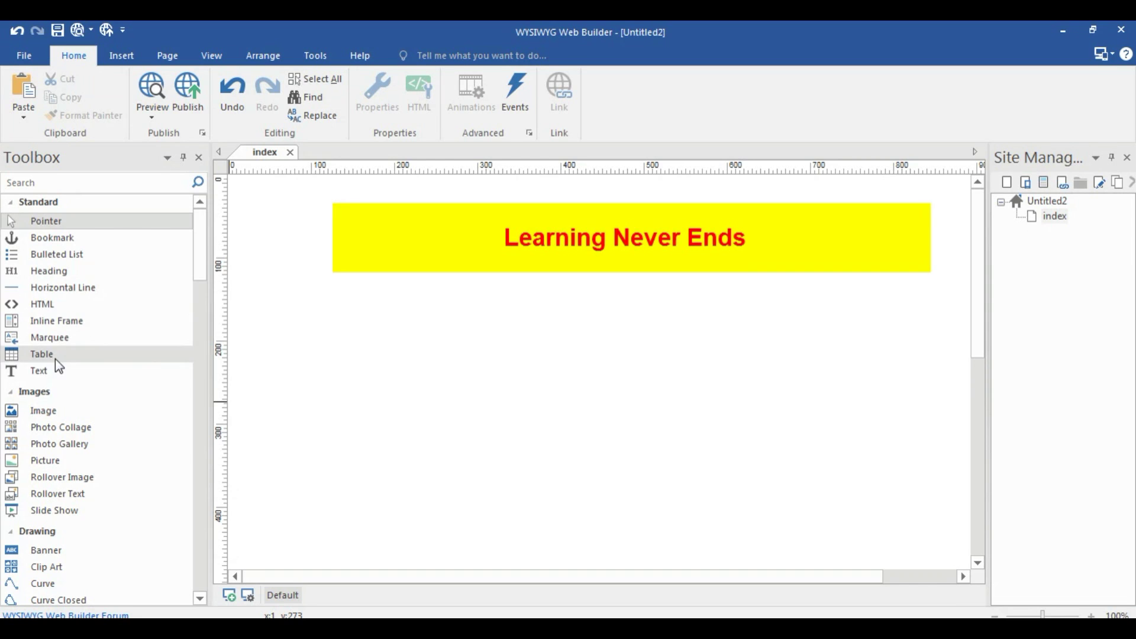
click(50, 286)
Step: Draw a horizontal line across the page below the banner and colour it blue
drag(251, 298, 584, 346)
mouse_move(660, 350)
mouse_down()
mouse_move(920, 330)
mouse_move(972, 311)
mouse_up()
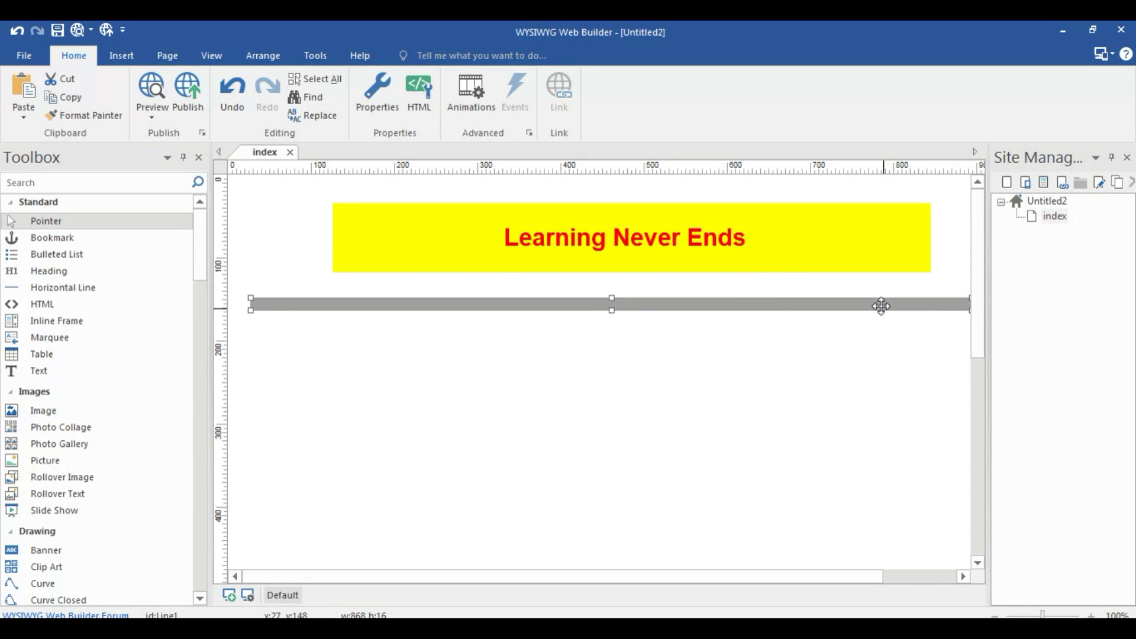
double_click(881, 306)
click(473, 197)
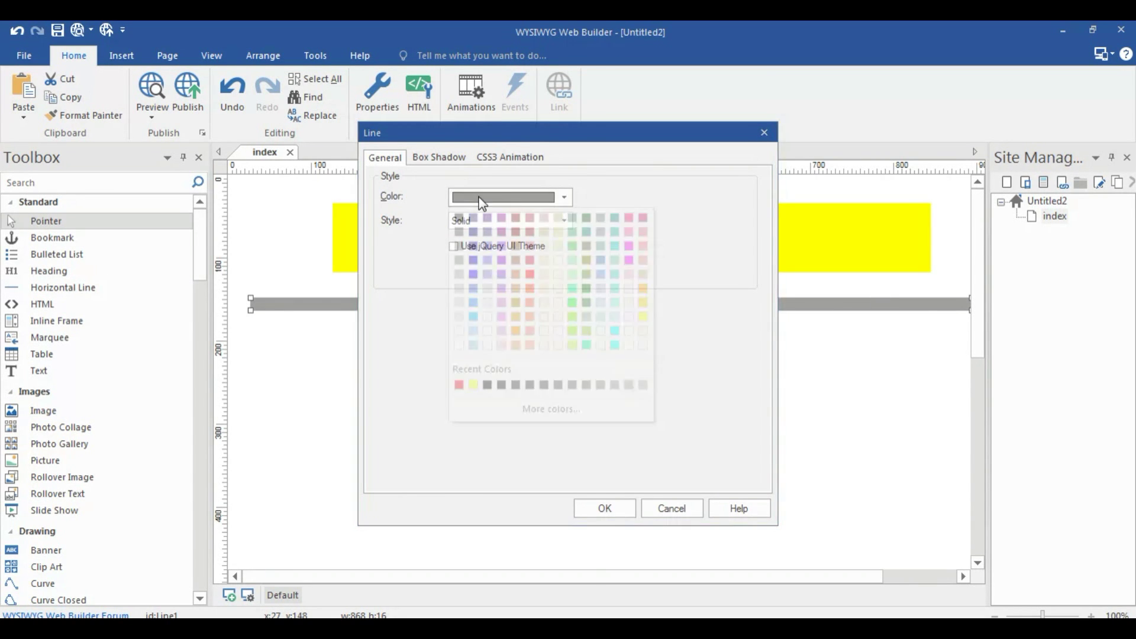
click(477, 260)
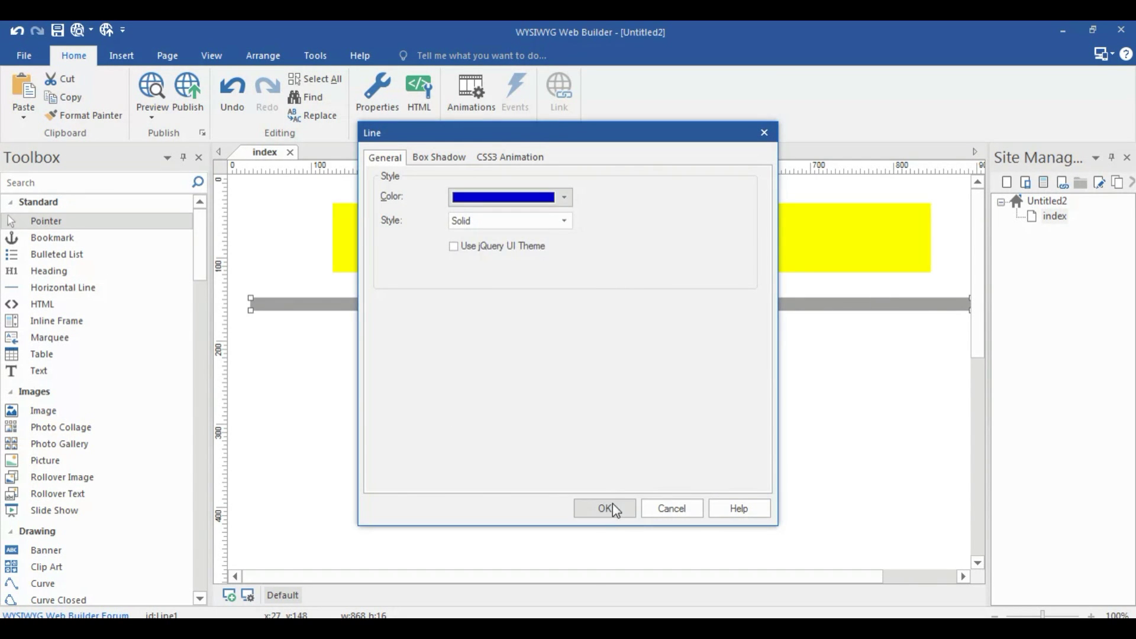
click(612, 505)
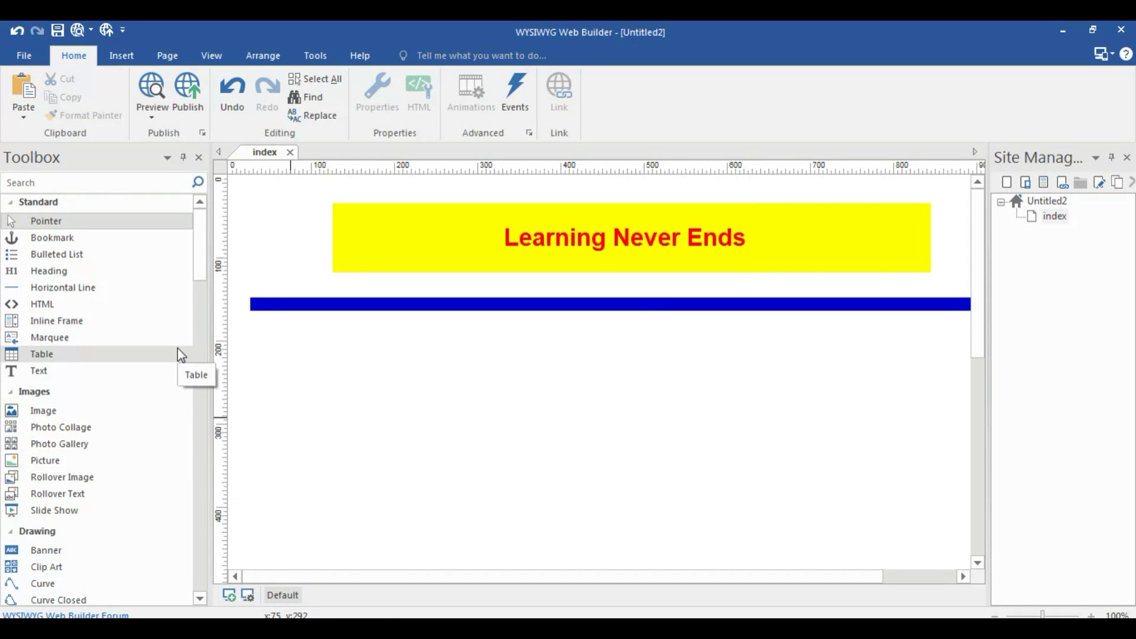
Step: Draw a marquee box below the blue line and open its properties
click(151, 338)
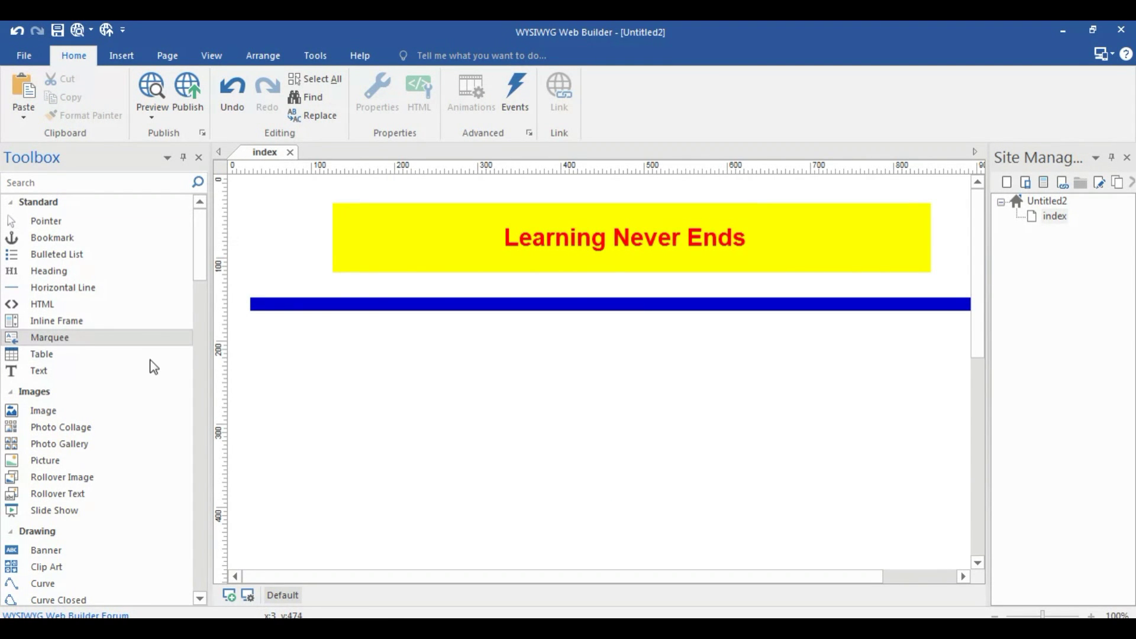
drag(260, 339, 955, 430)
double_click(852, 405)
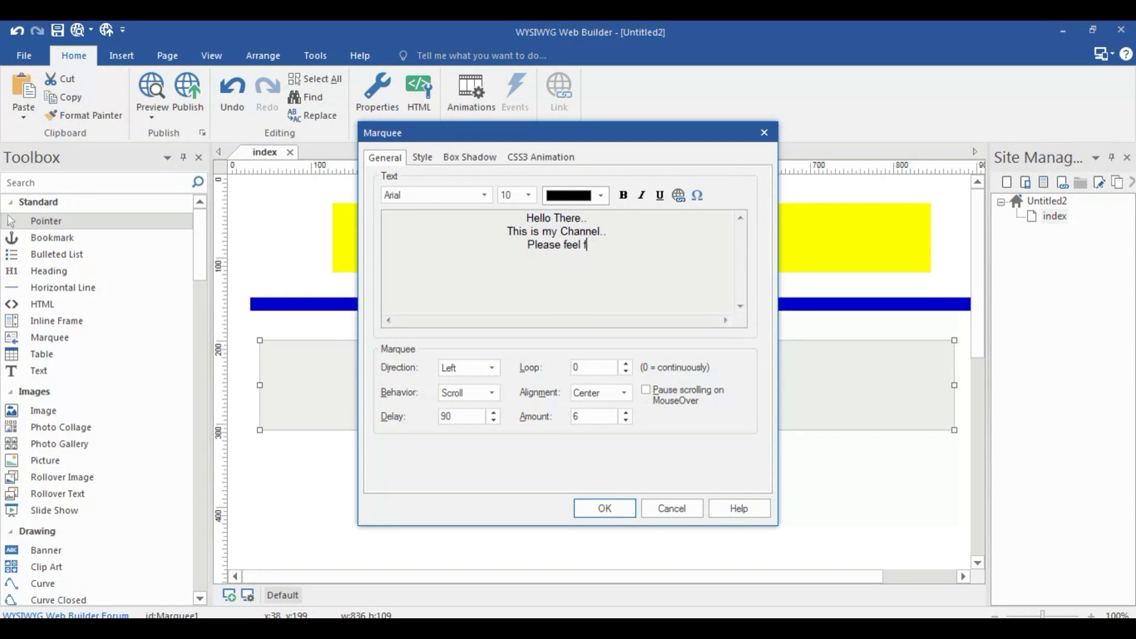
Step: Enter the marquee greeting text, ending with 'I'll definitely try to help you..:)'
text(..)
key(Return)
text(I'll)
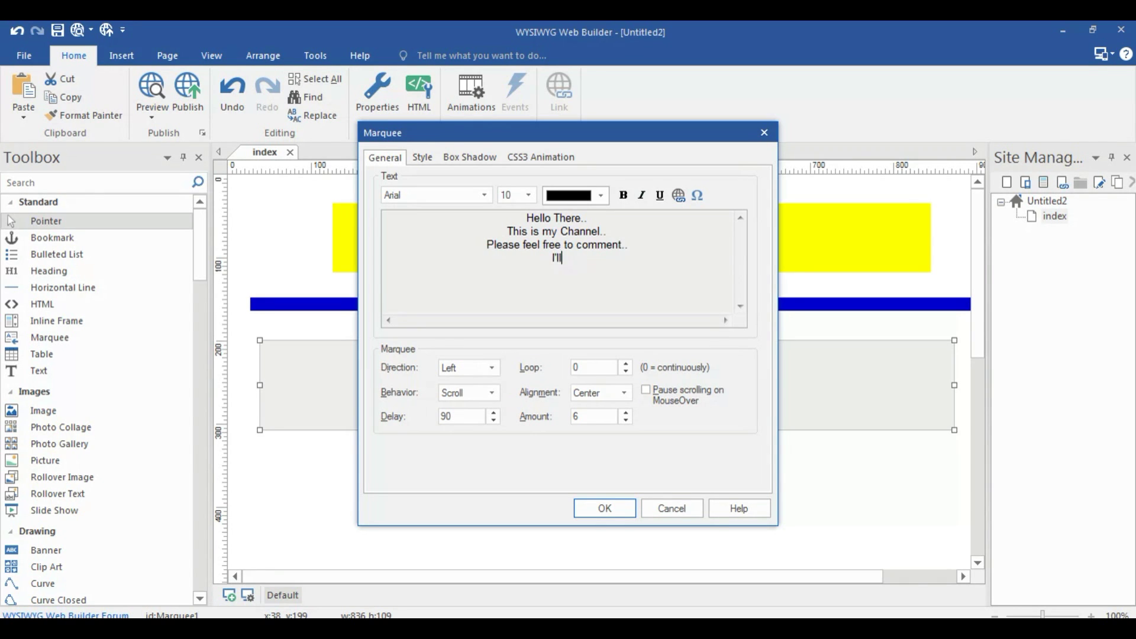
text( definitely try to help you..:))
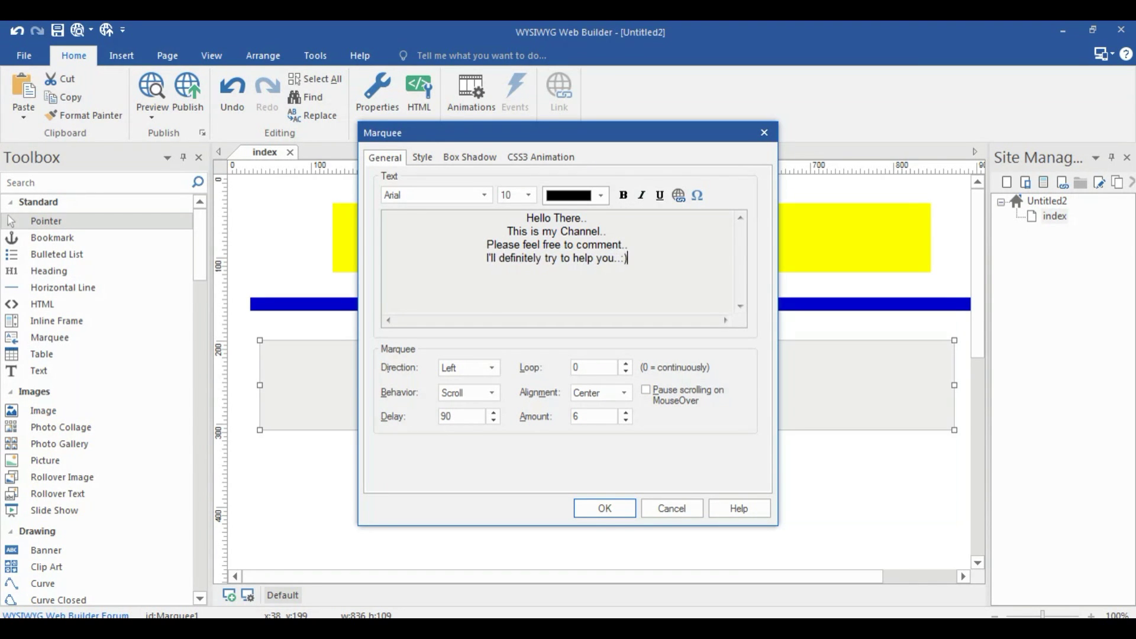
Step: Make the marquee text red, bold and size 14, scrolling Down
key(ctrl+a)
click(601, 196)
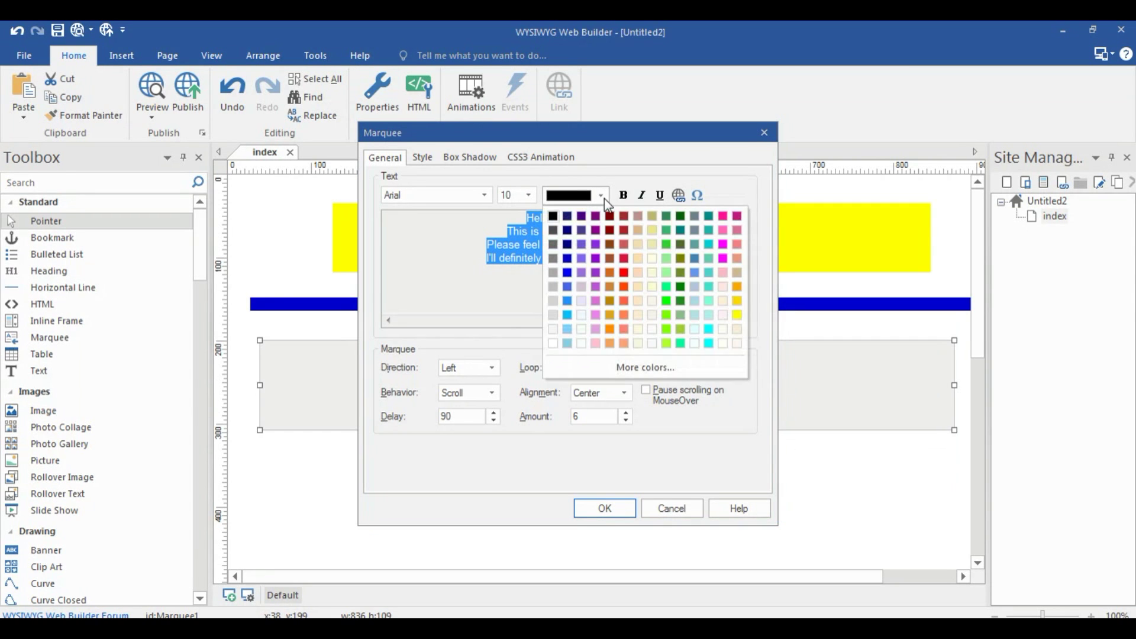
click(625, 273)
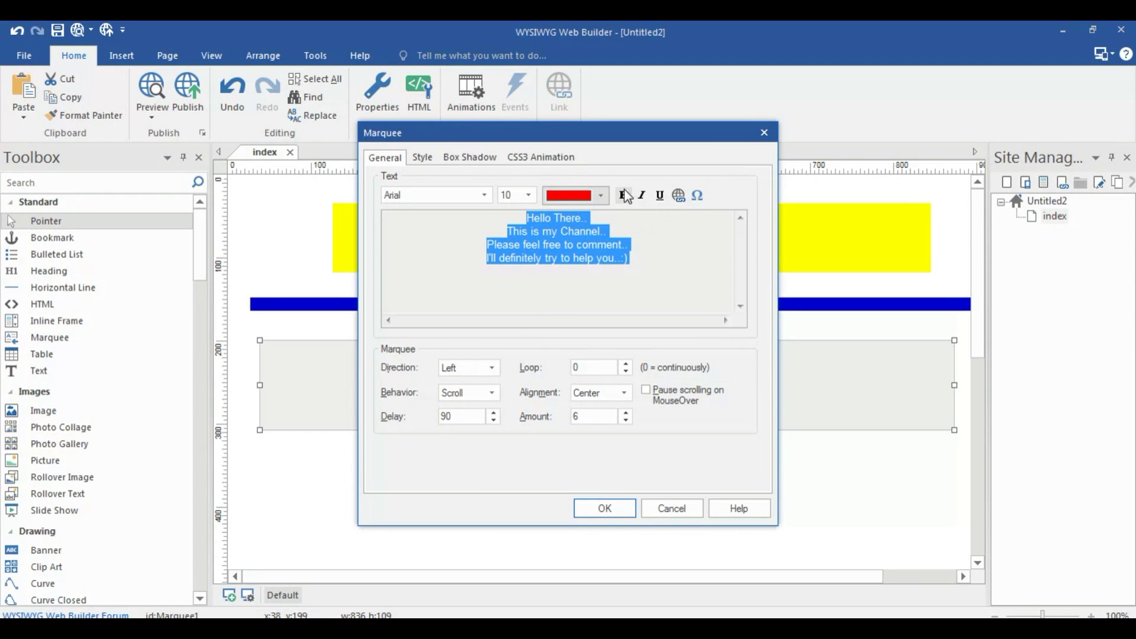
click(624, 196)
click(510, 195)
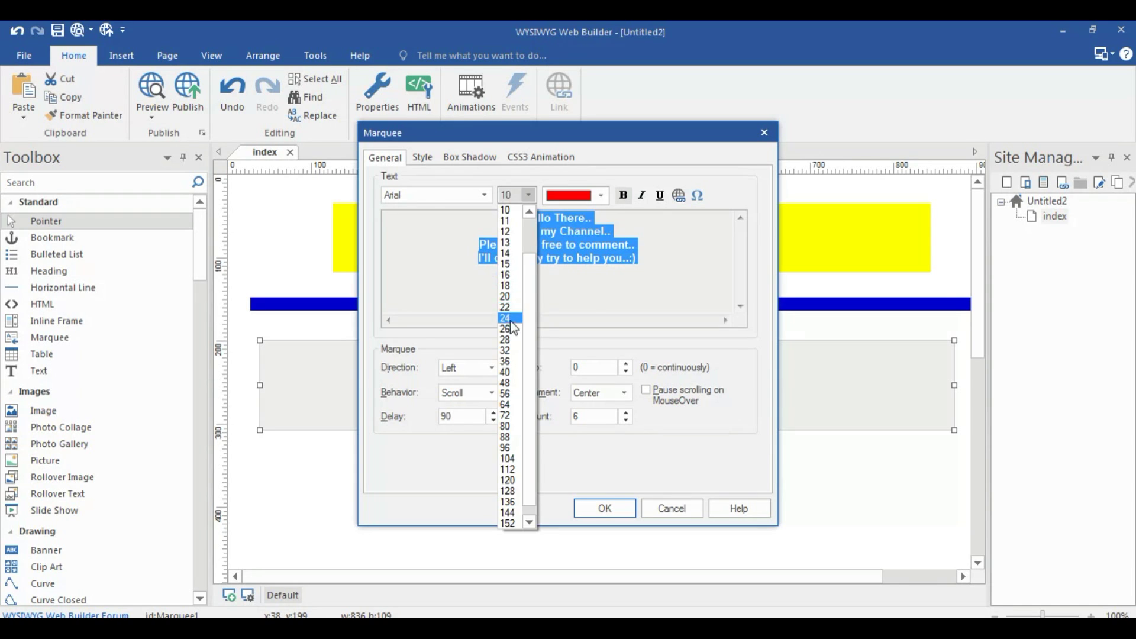
click(507, 319)
click(528, 195)
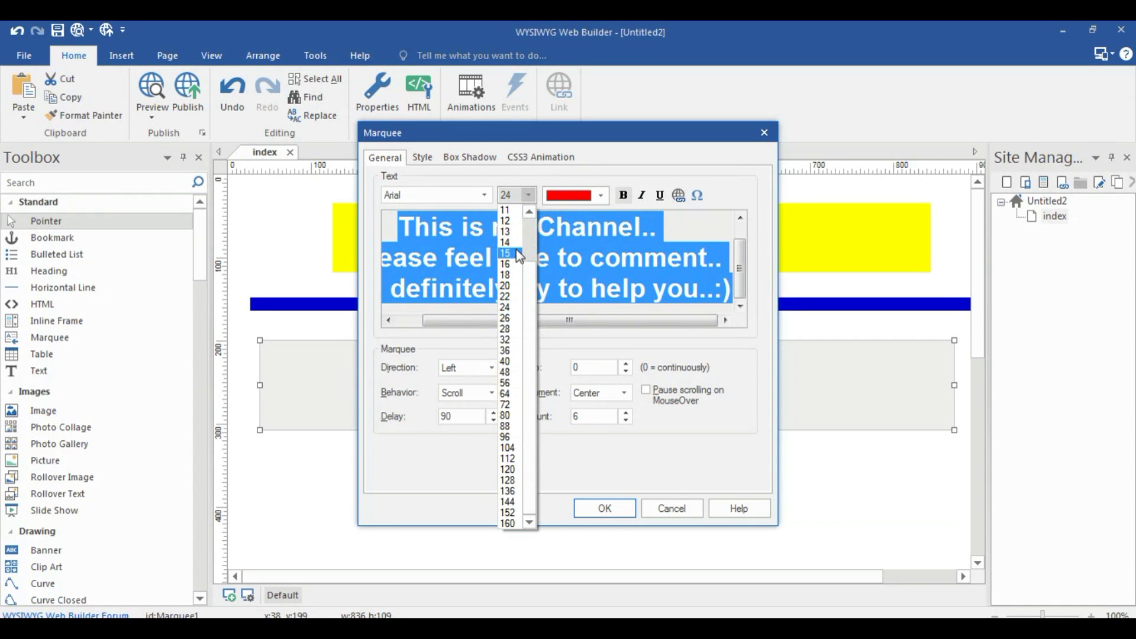
click(516, 244)
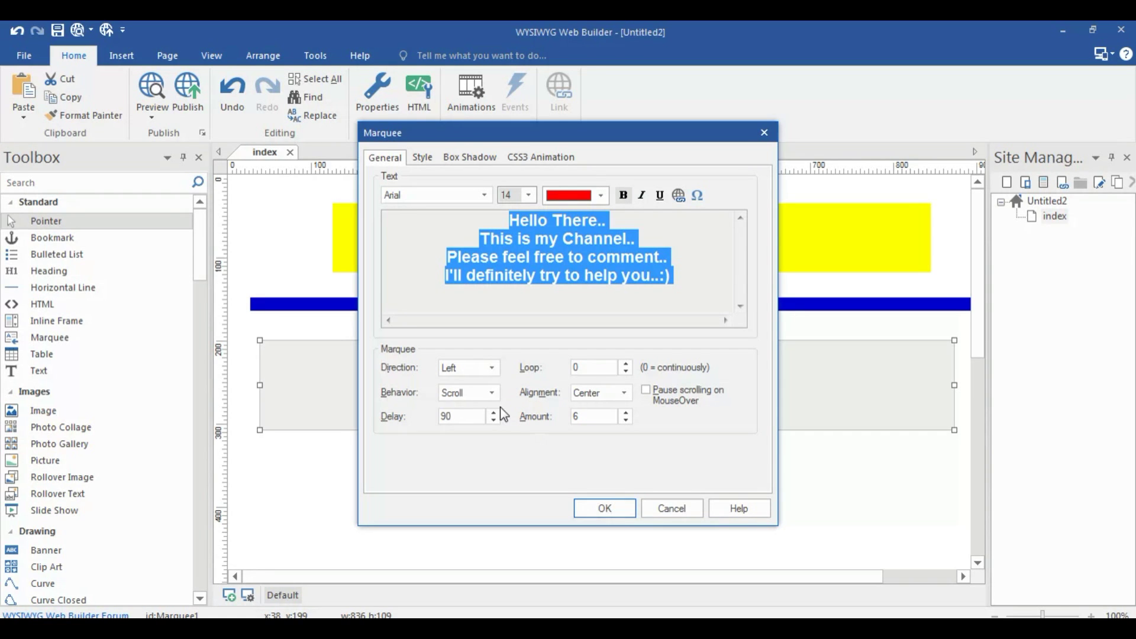
click(464, 416)
Step: Apply the marquee, then add a text box below repeating 'Hi there..' three times
click(605, 507)
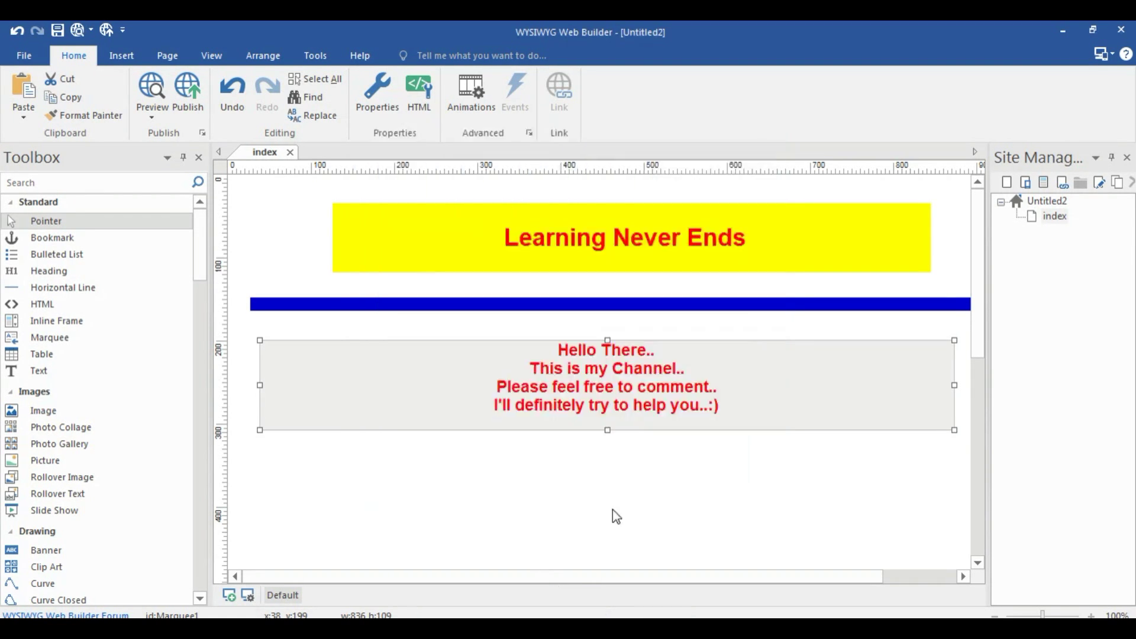
click(606, 482)
scroll(609, 483, down, 1)
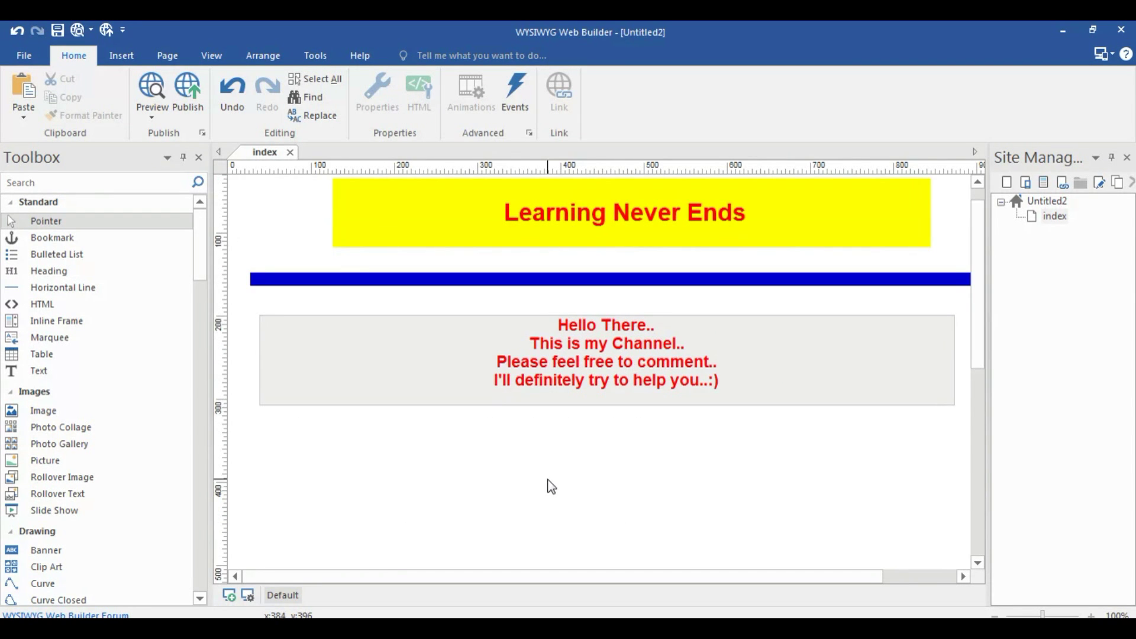
scroll(399, 436, down, 2)
double_click(91, 370)
text(Hi there)
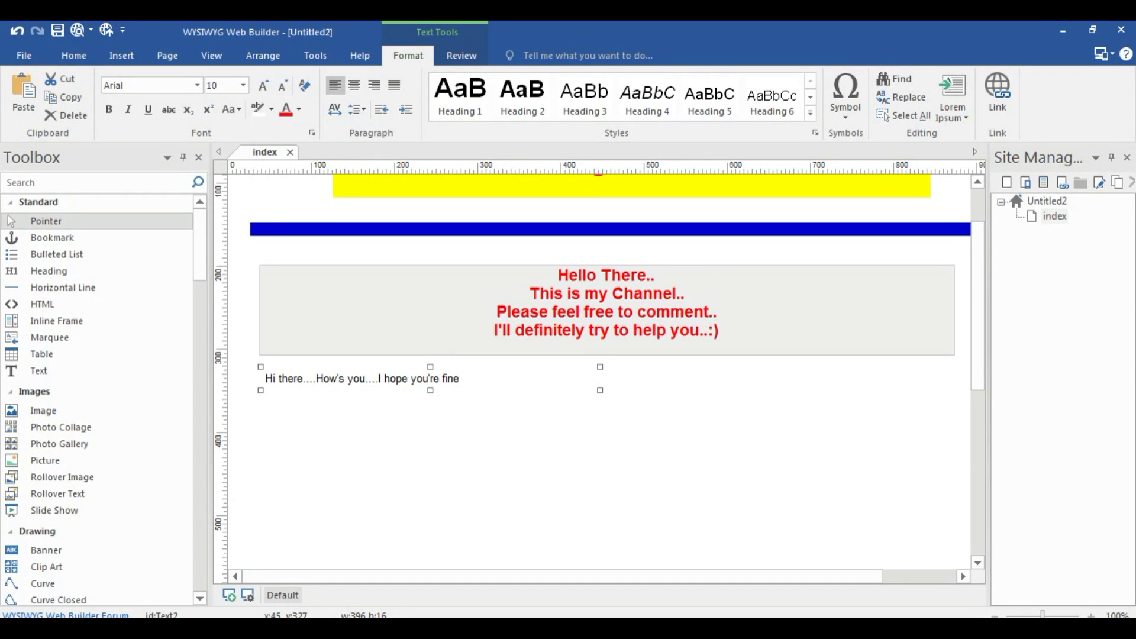
text(..)
key(ctrl+a)
key(ctrl+c)
key(ctrl+v)
key(ctrl+v)
key(ctrl+v)
key(ctrl+v)
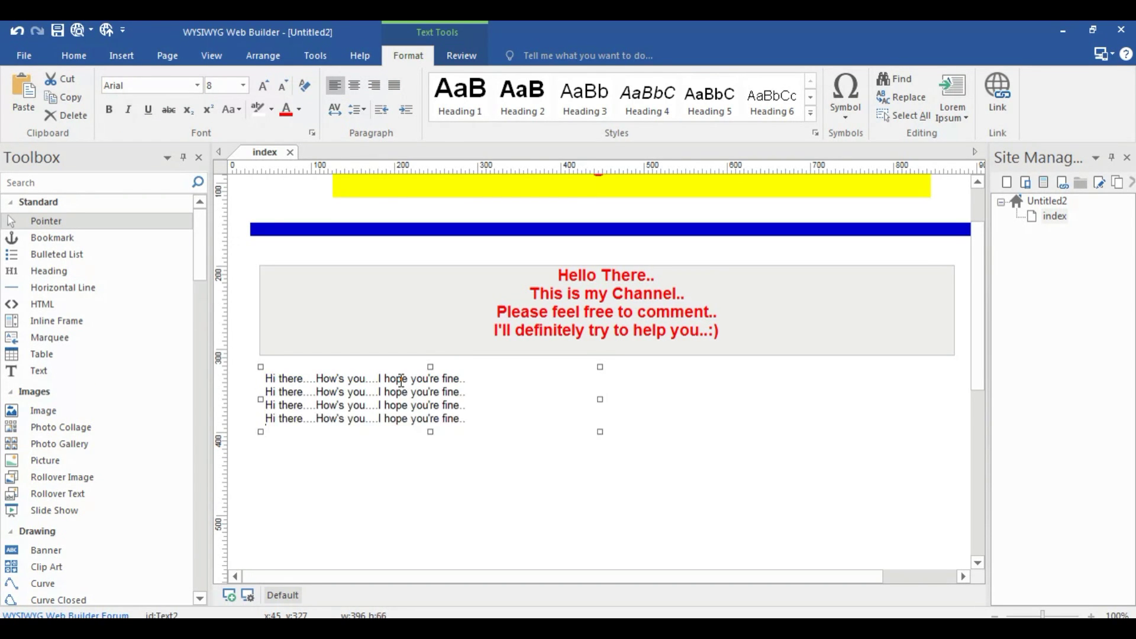
key(ctrl+v)
key(ctrl+v)
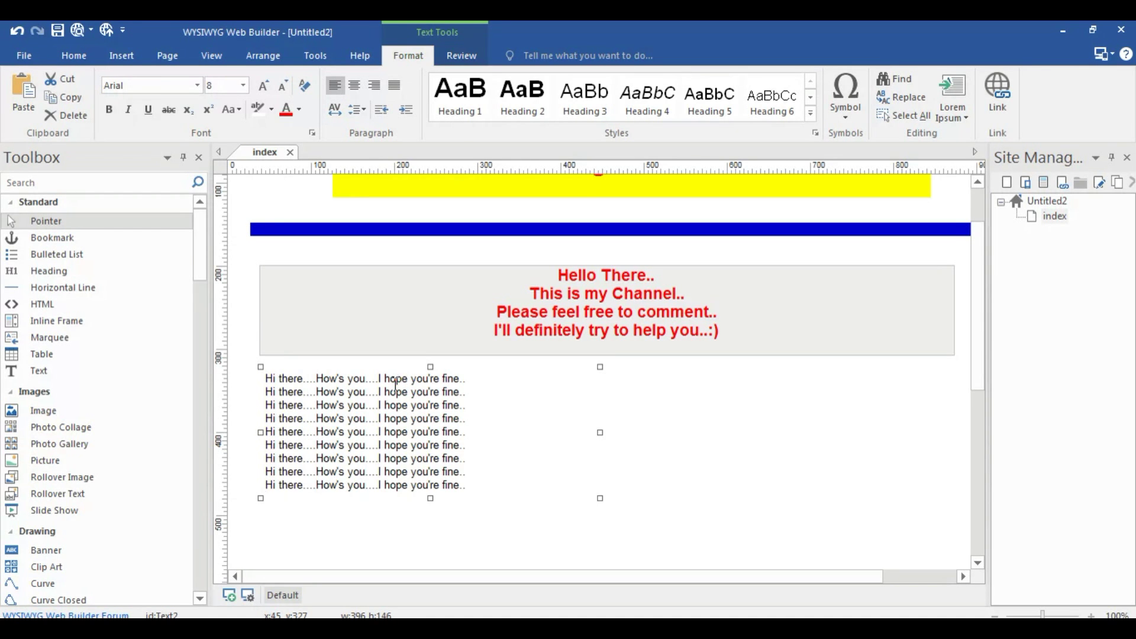
Step: Enlarge all the greeting text, setting the font size to 18
key(ctrl+a)
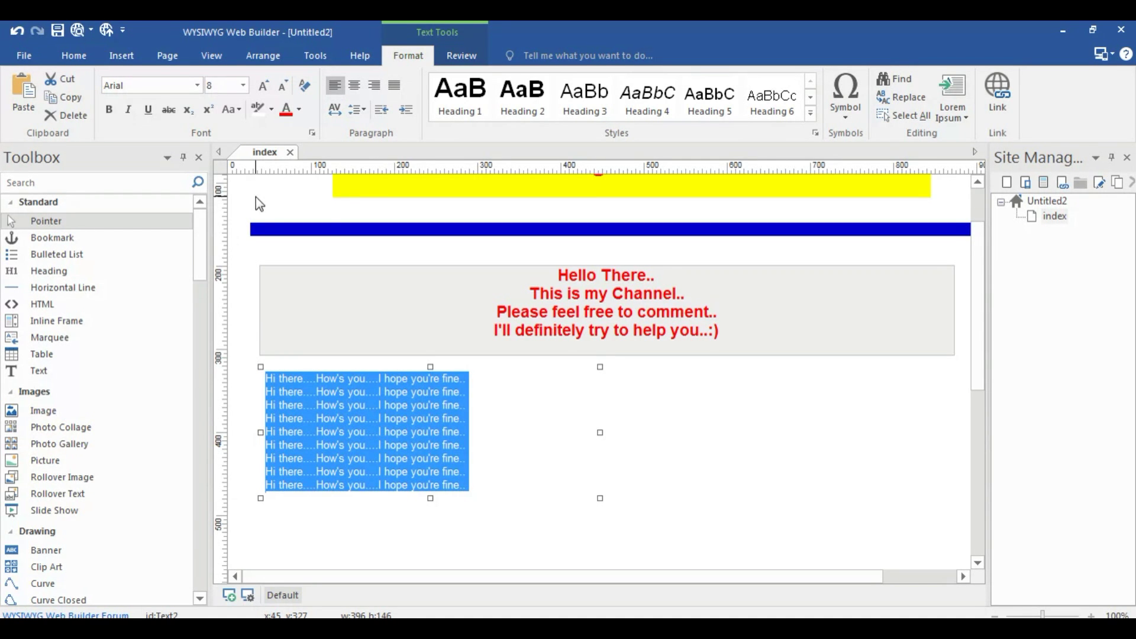
click(225, 86)
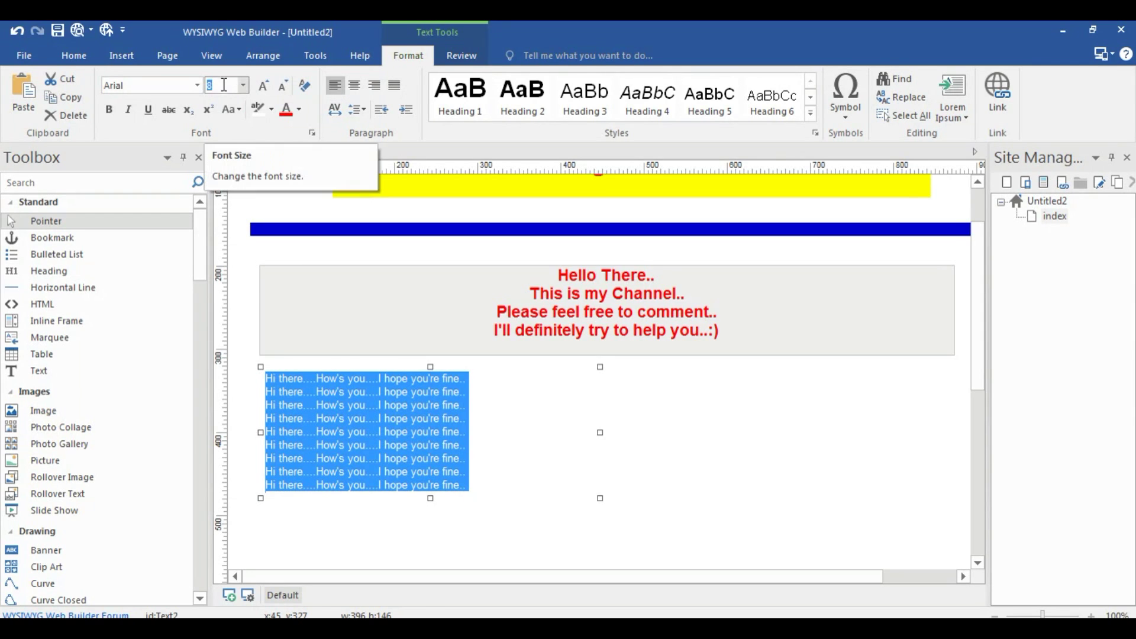
key(Return)
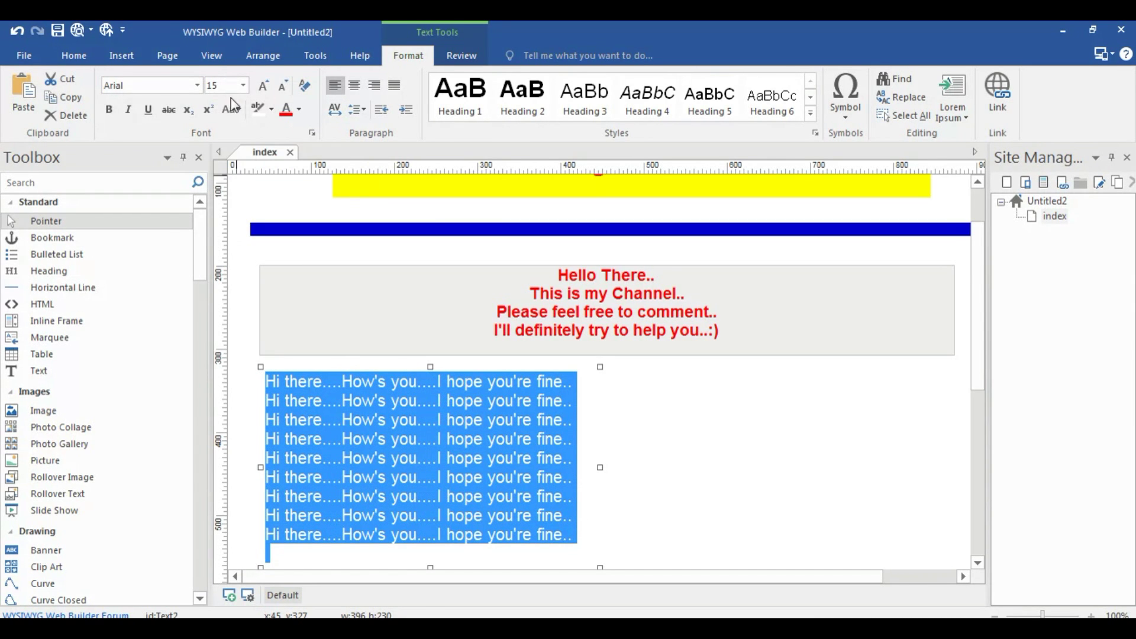
click(218, 89)
text(1)
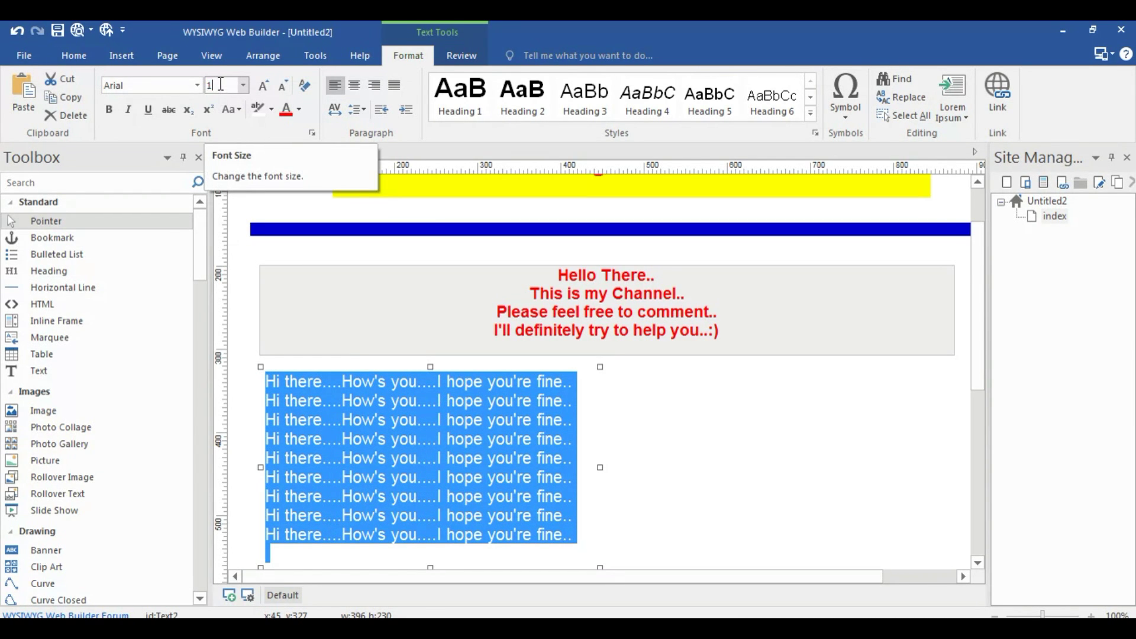
text(8)
key(Return)
Step: Widen the greeting text box so each sentence fits on one line
scroll(658, 444, down, 2)
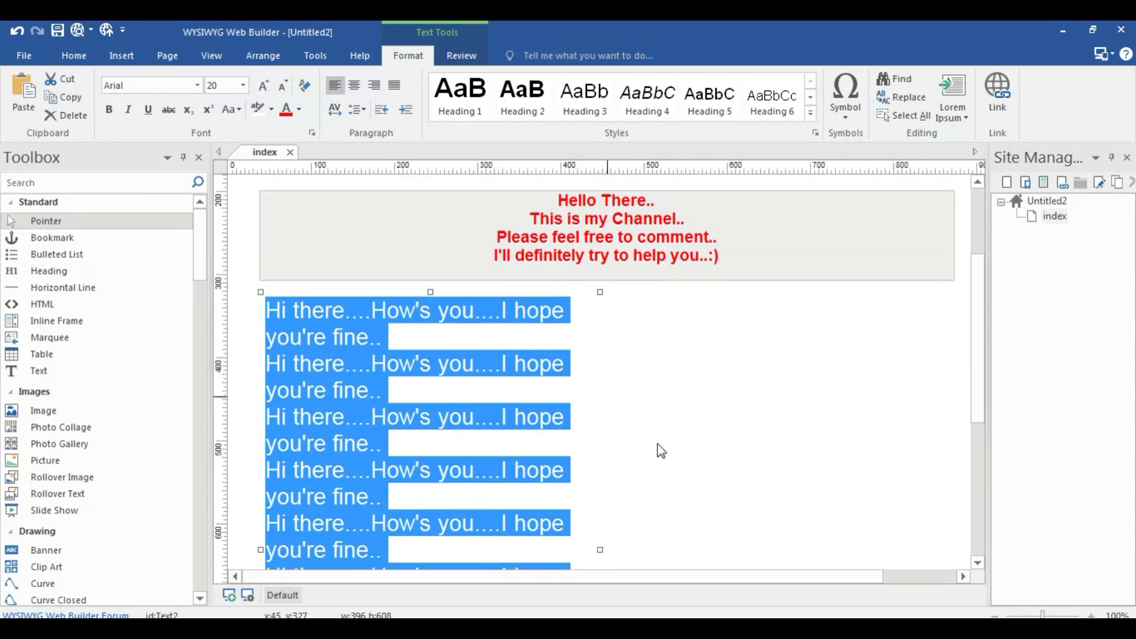
click(658, 447)
click(457, 428)
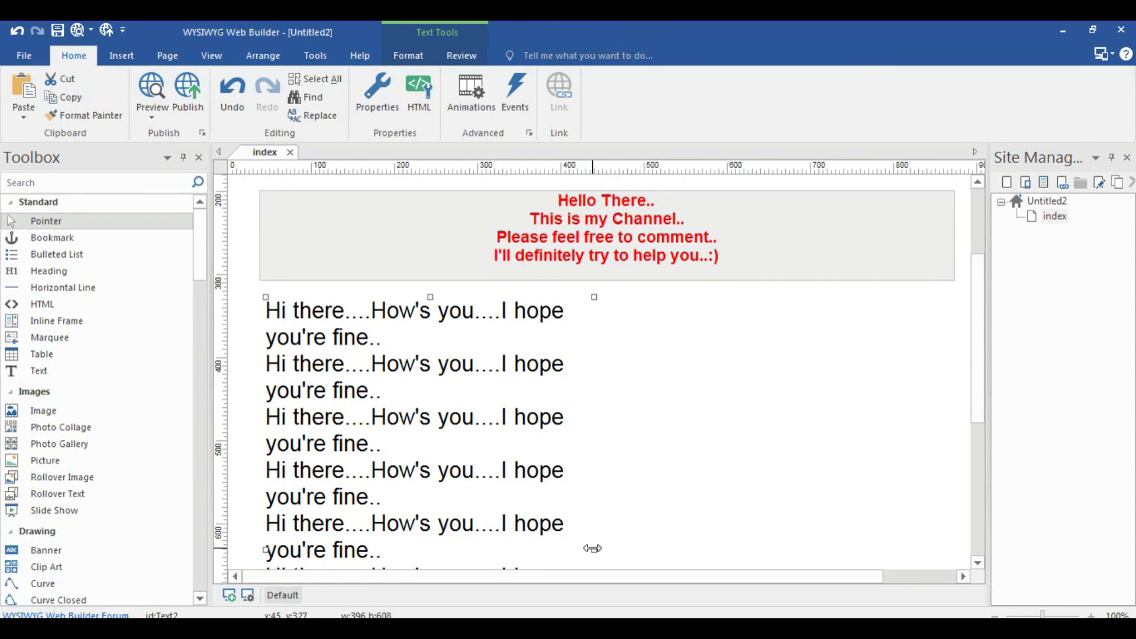
drag(677, 513, 771, 433)
scroll(766, 395, up, 2)
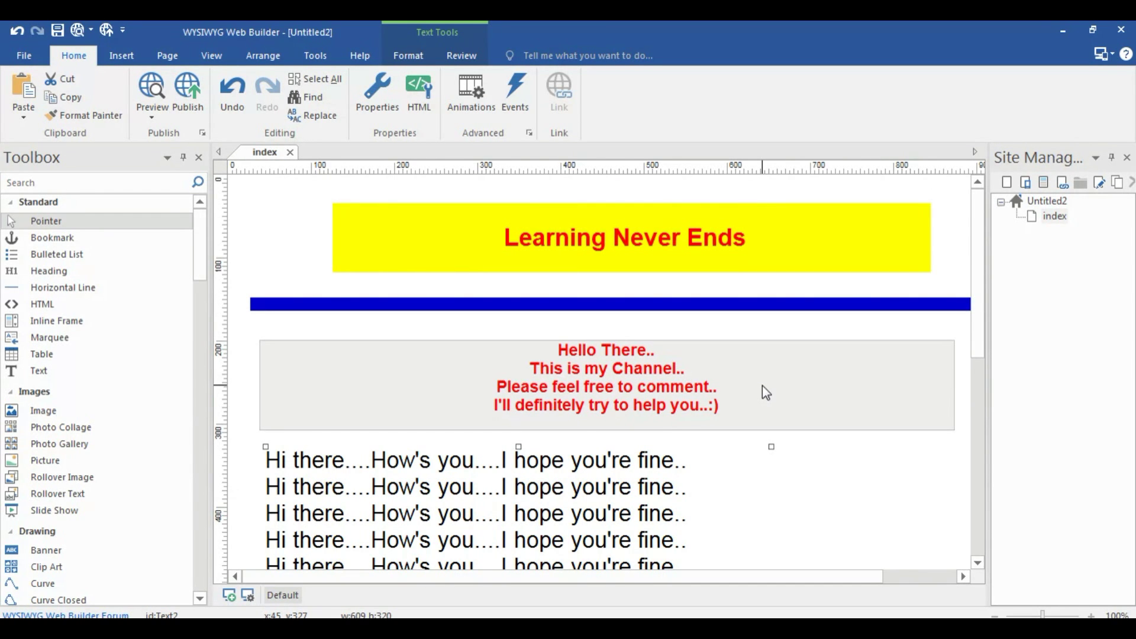
Step: Set the page background color to black in Page Properties
right_click(290, 272)
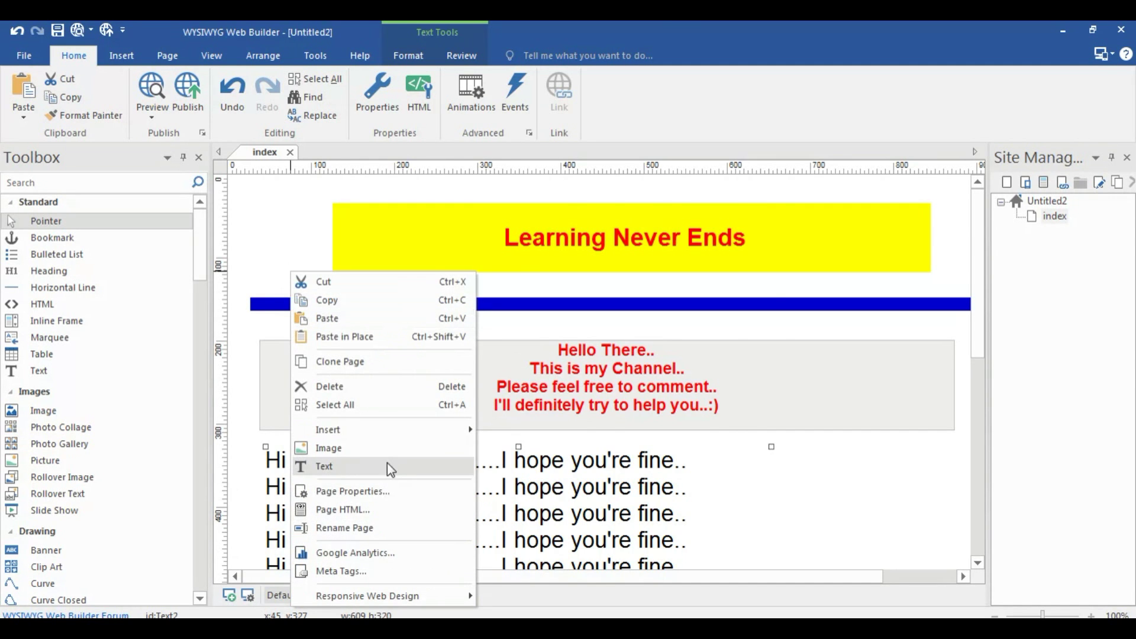
click(393, 491)
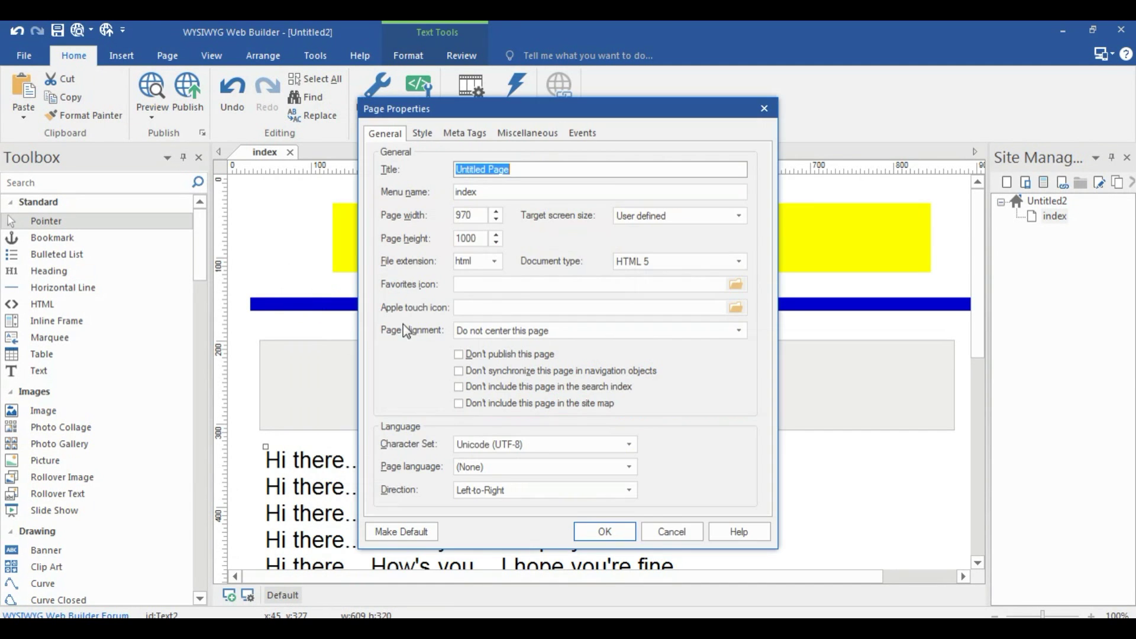
click(426, 137)
click(484, 193)
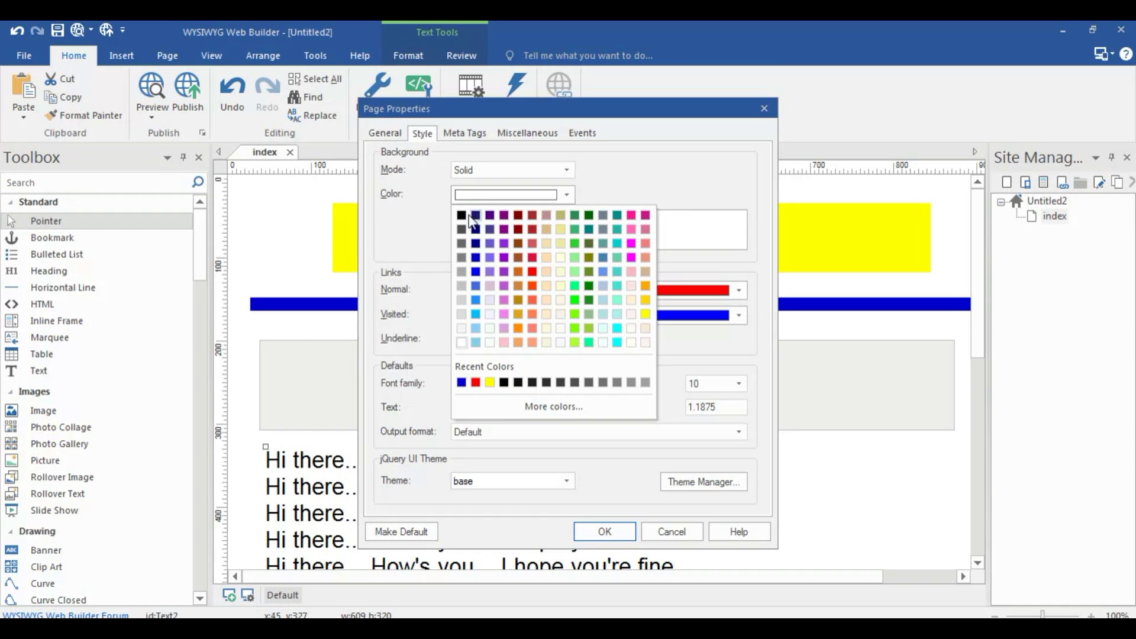
click(476, 215)
click(467, 195)
click(461, 215)
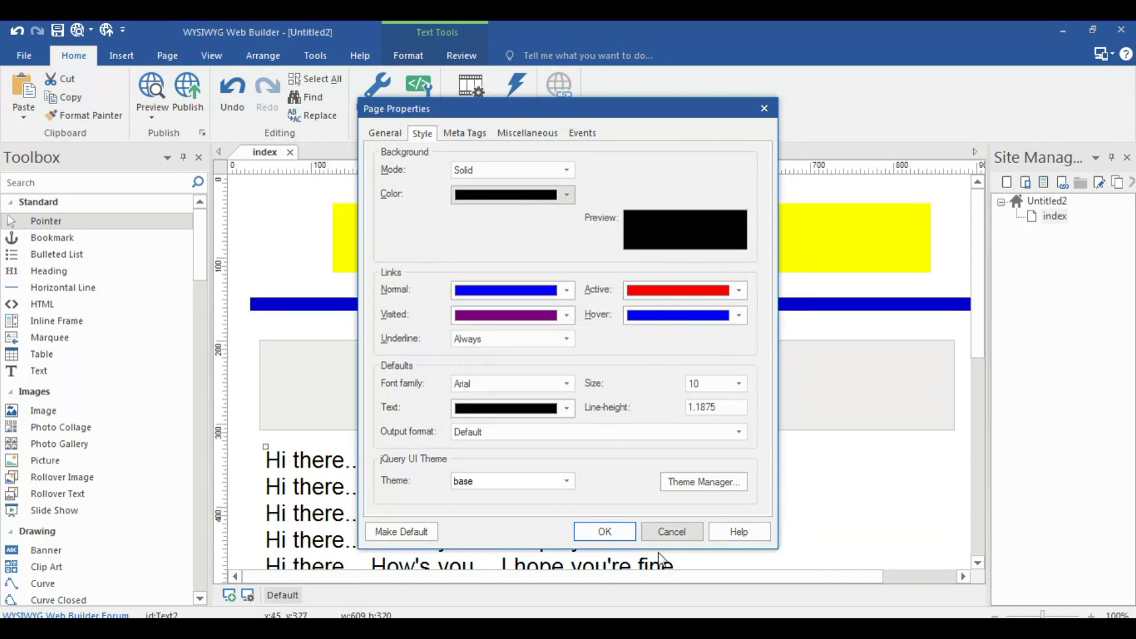
click(604, 531)
Step: Turn all the greeting text green
scroll(617, 531, down, 1)
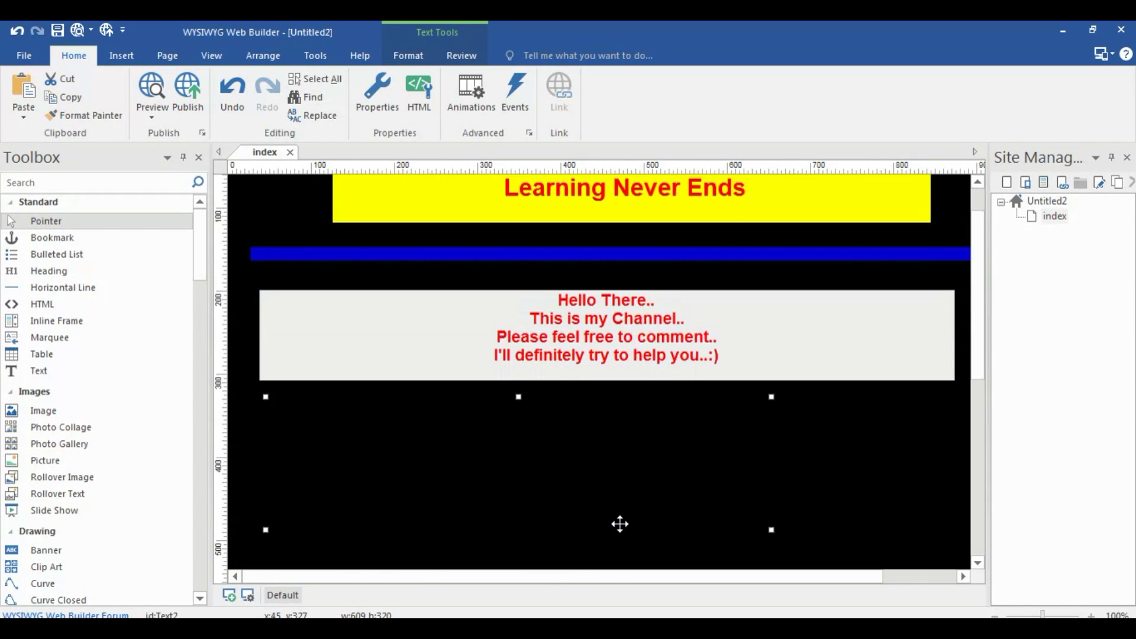
double_click(467, 497)
key(ctrl+a)
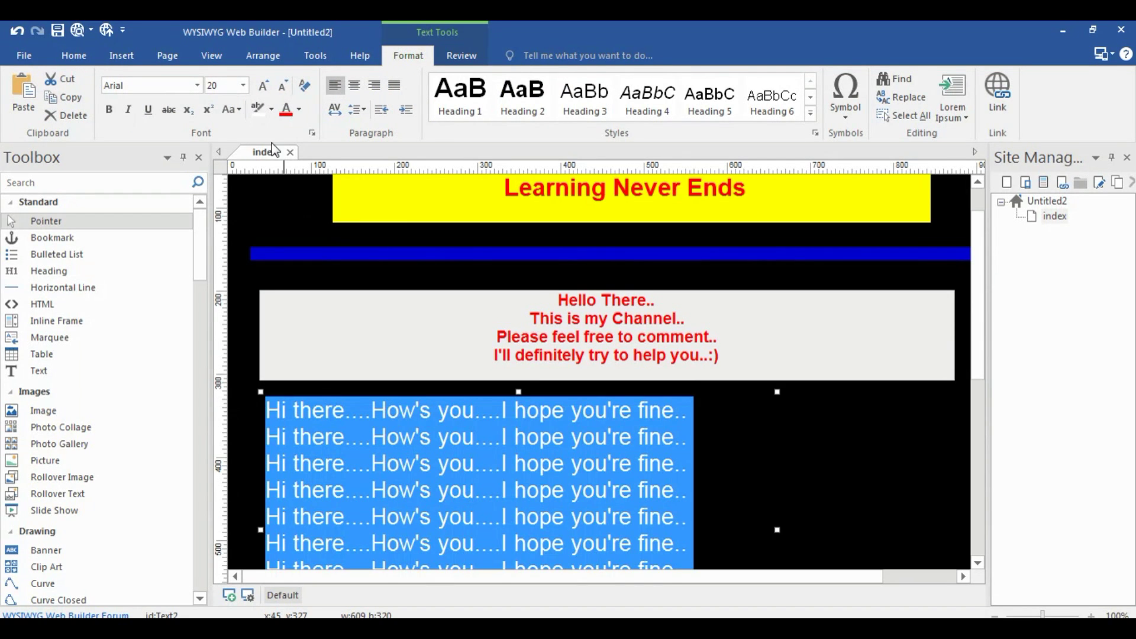
click(299, 109)
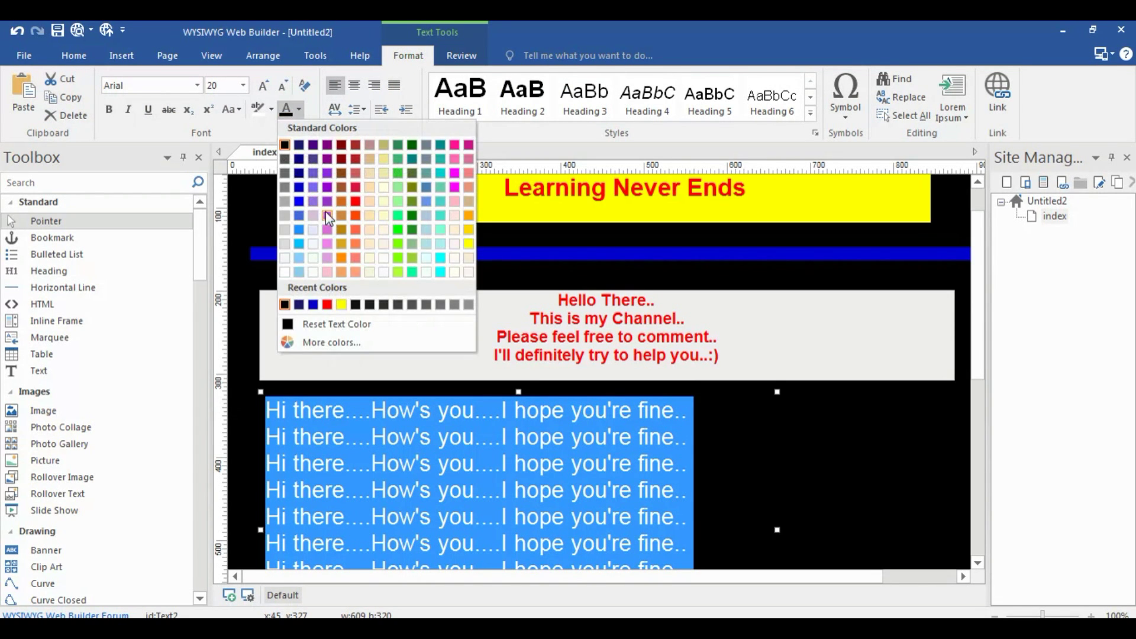
click(397, 258)
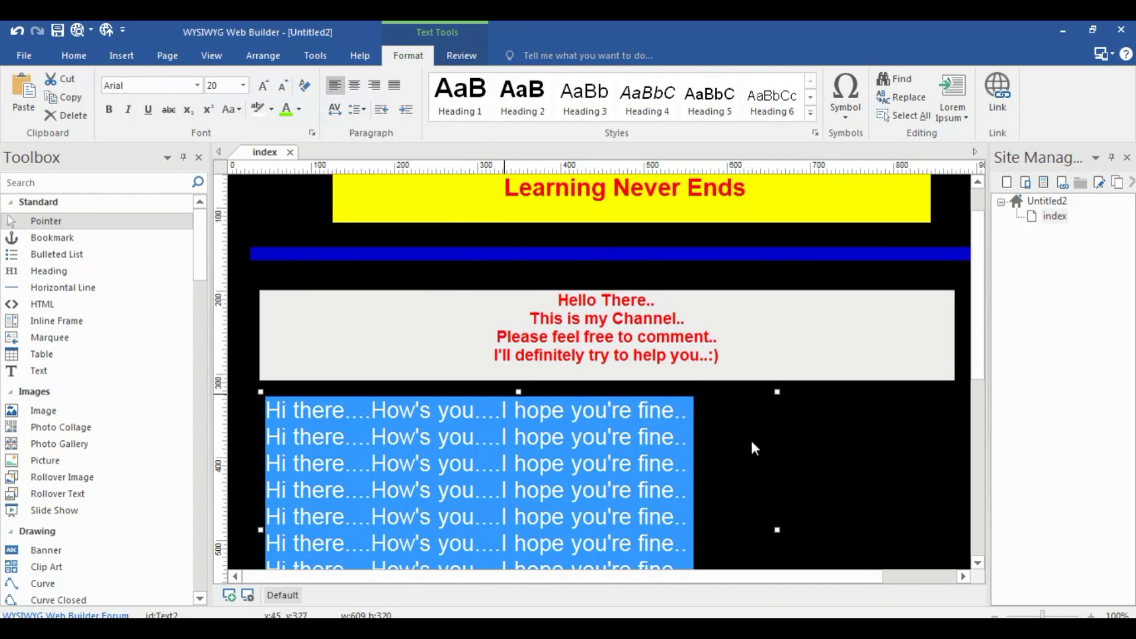
click(843, 457)
scroll(704, 433, up, 2)
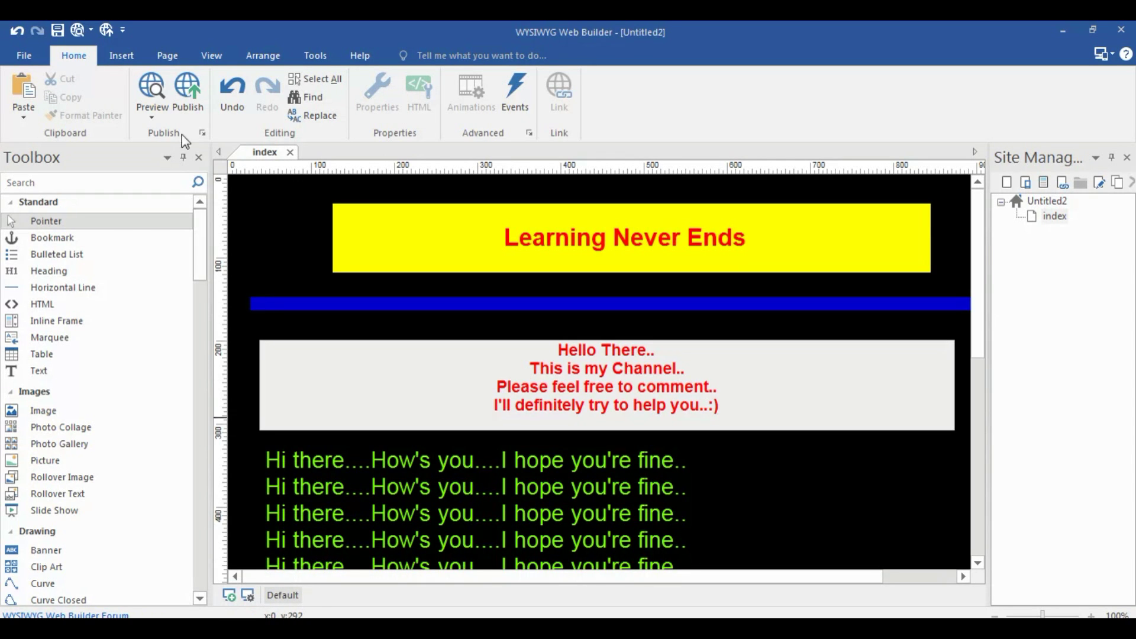
Step: Add index-page breakpoints with max-widths of 320, 480 and 800 px
click(168, 55)
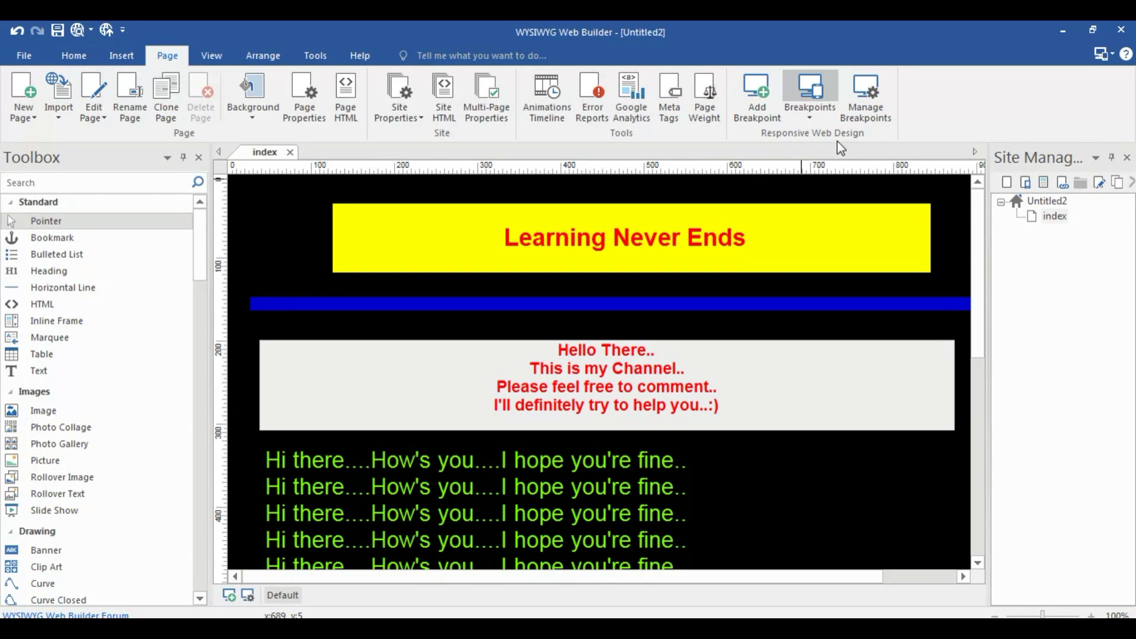
click(756, 94)
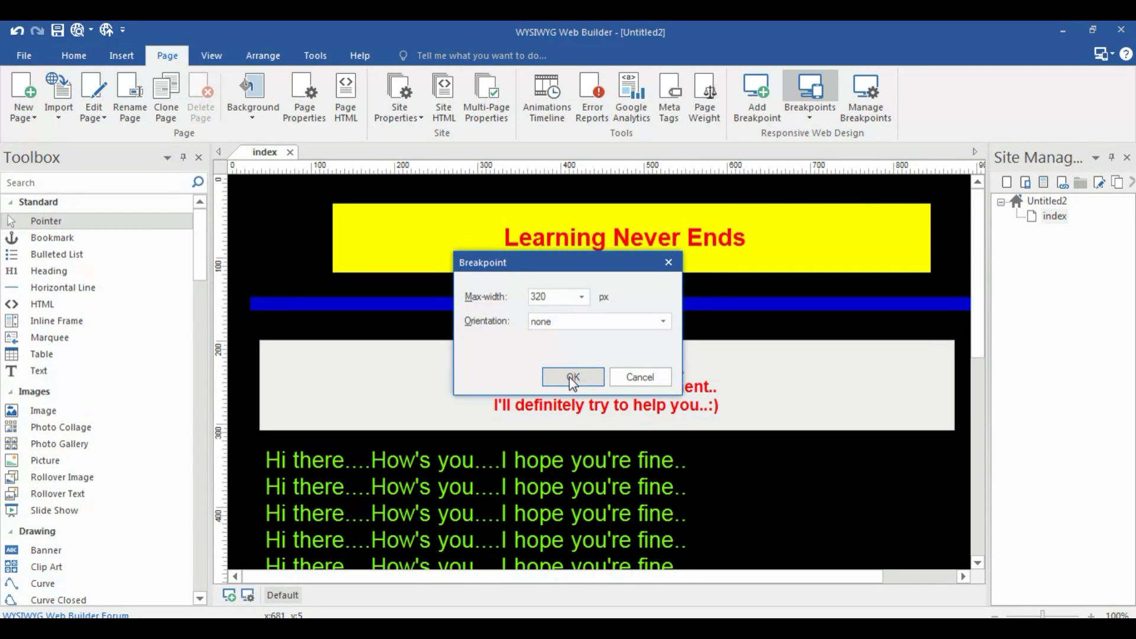
click(571, 378)
click(761, 109)
click(581, 296)
click(547, 319)
click(572, 377)
click(760, 100)
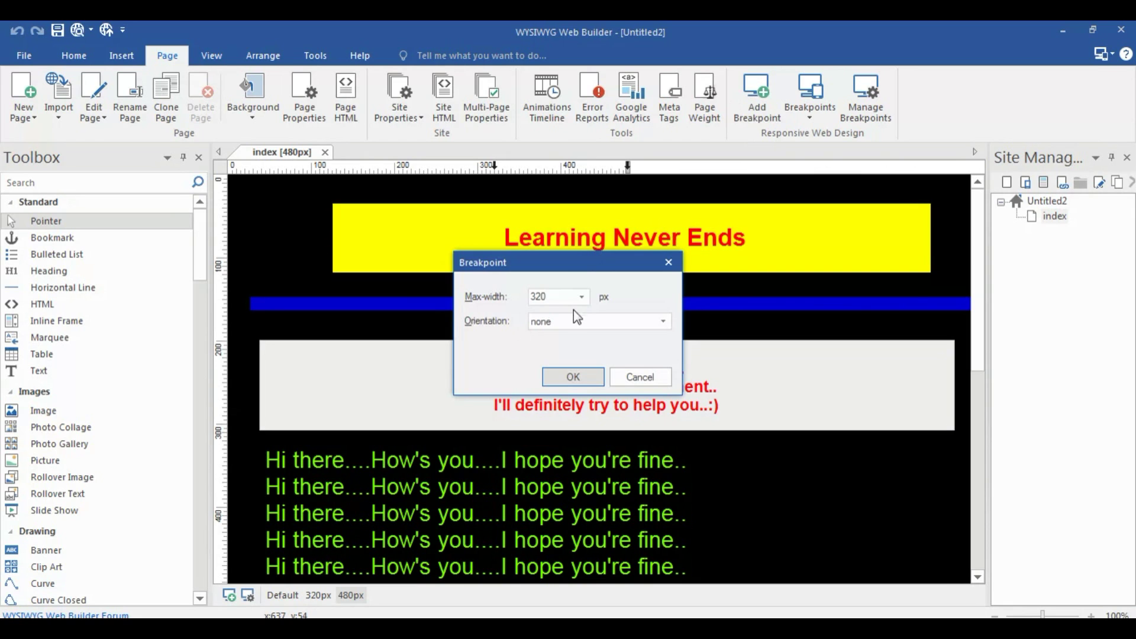
click(581, 296)
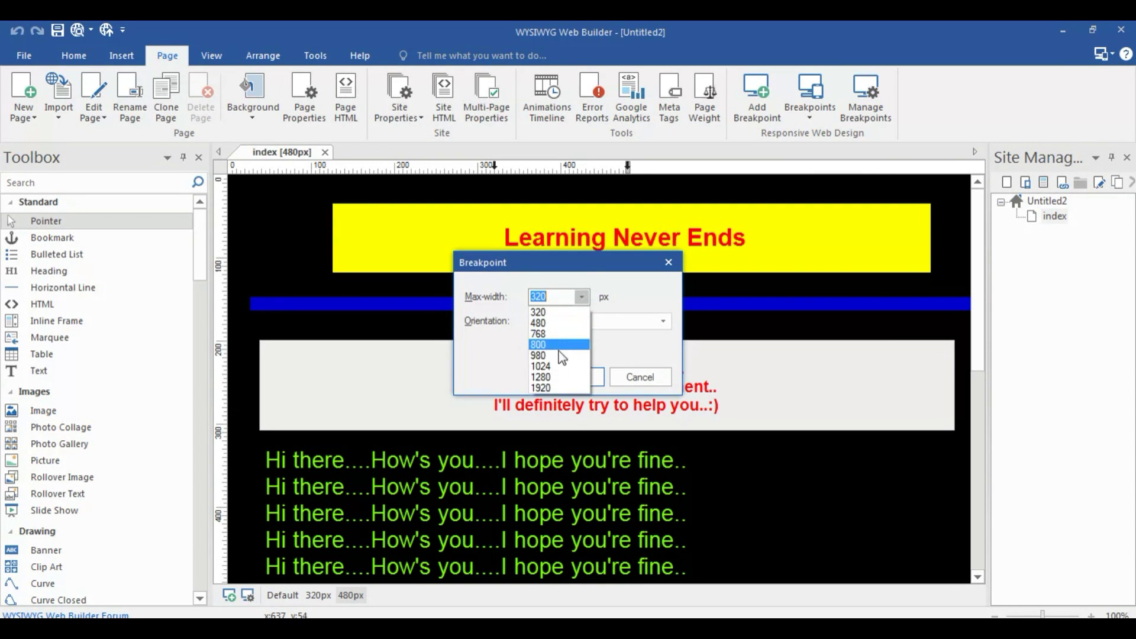
click(558, 346)
click(565, 378)
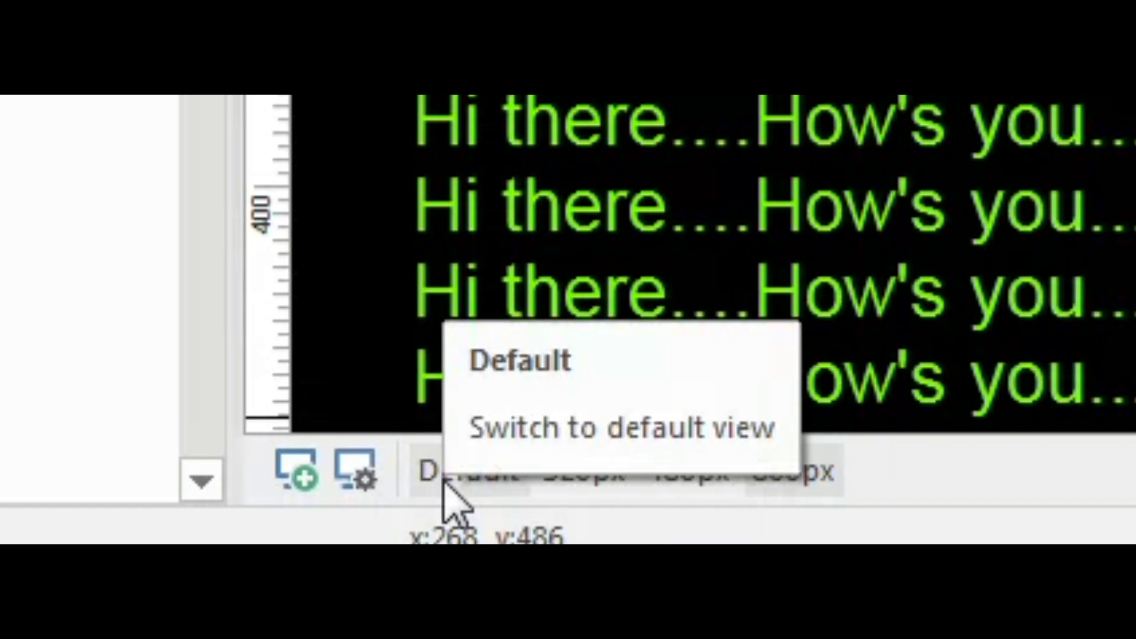
Step: In the 800px layout, narrow the yellow banner, shift the heading left and stretch the blue line
click(275, 596)
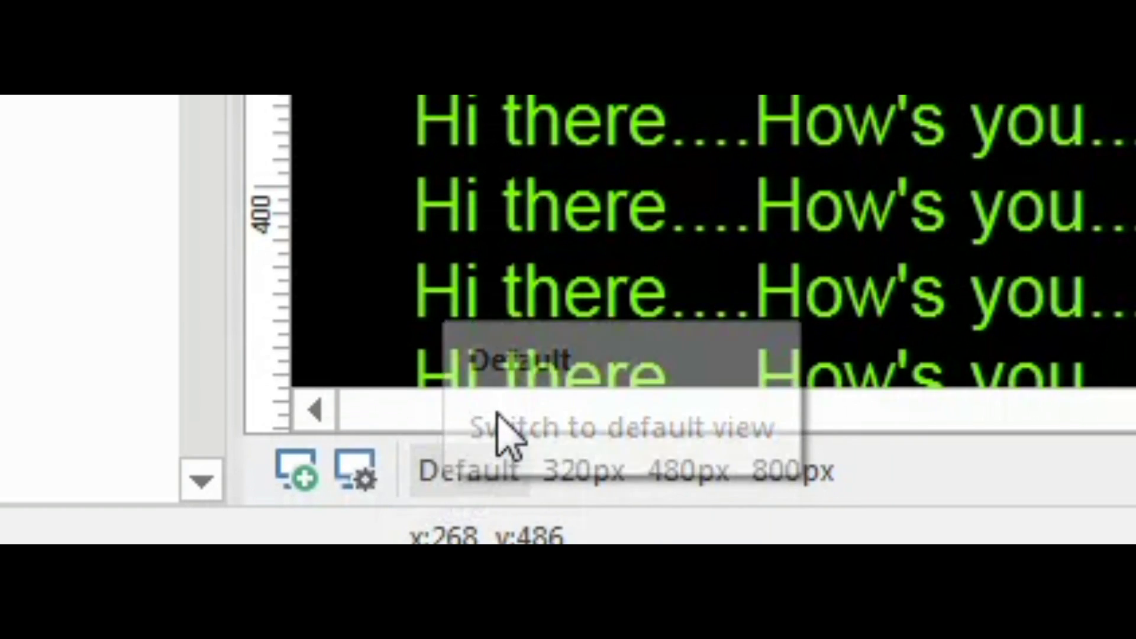
click(793, 470)
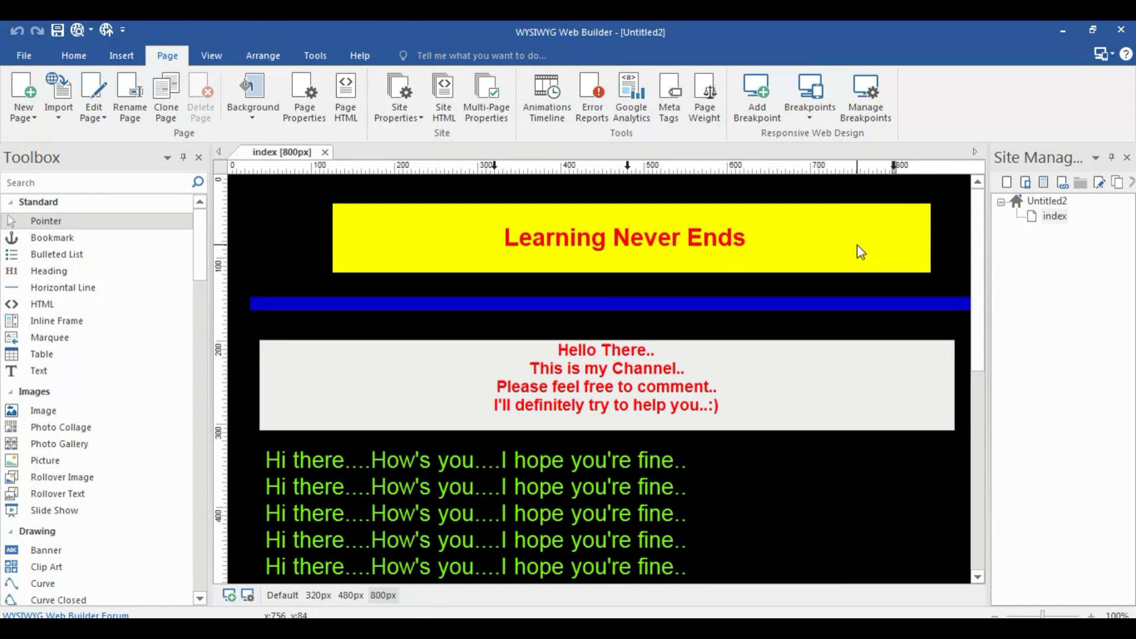
click(897, 237)
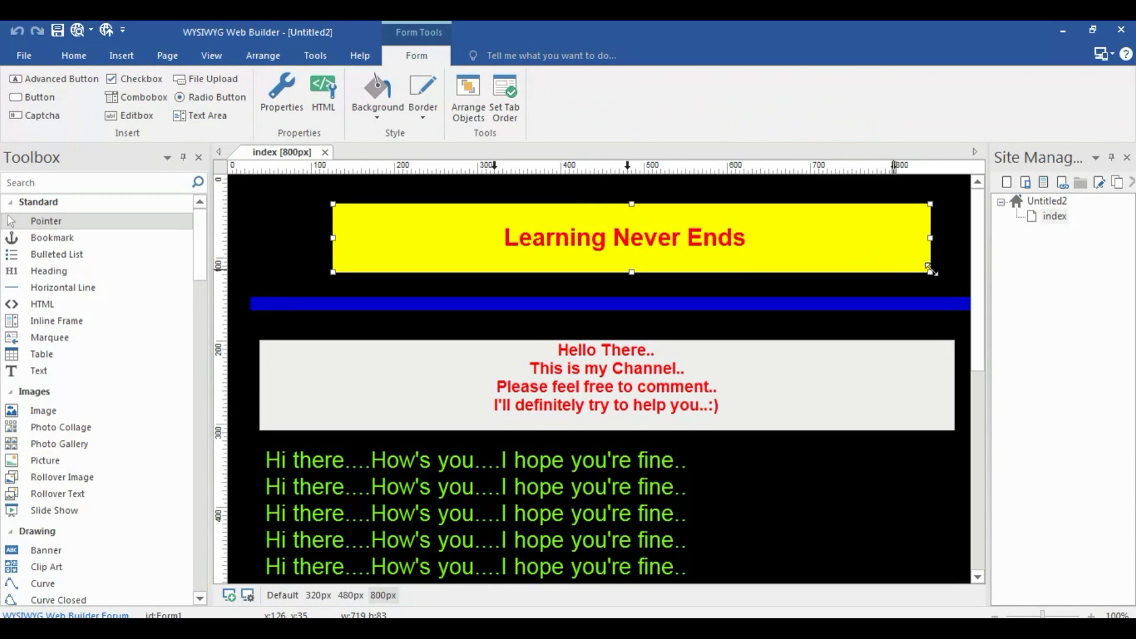
drag(930, 270, 806, 267)
drag(551, 230, 533, 228)
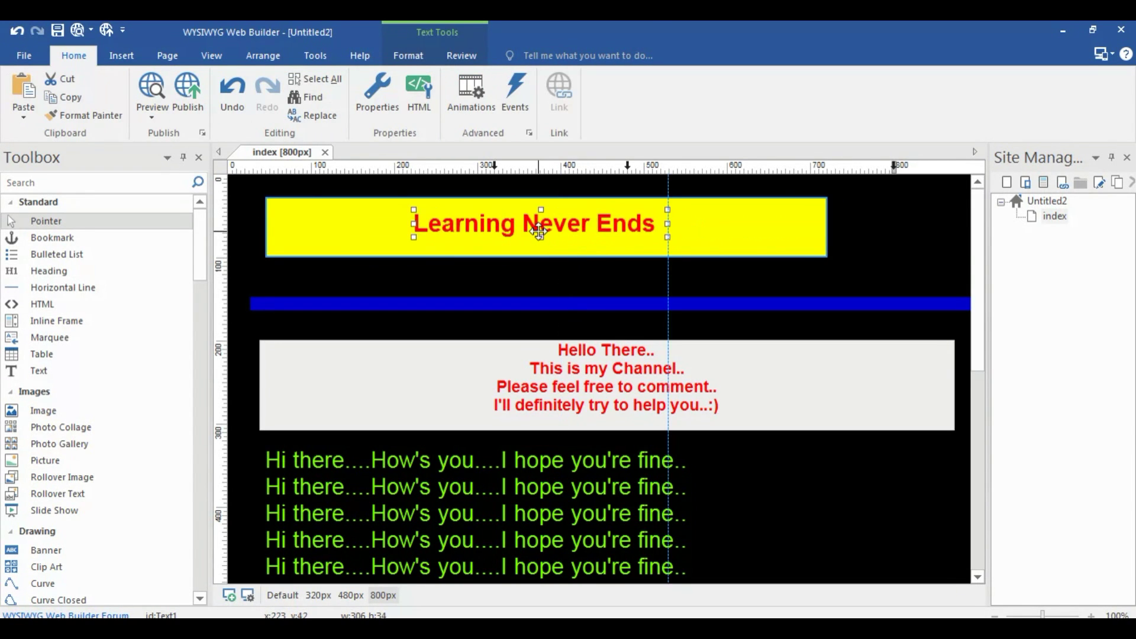
click(252, 305)
key(ctrl+z)
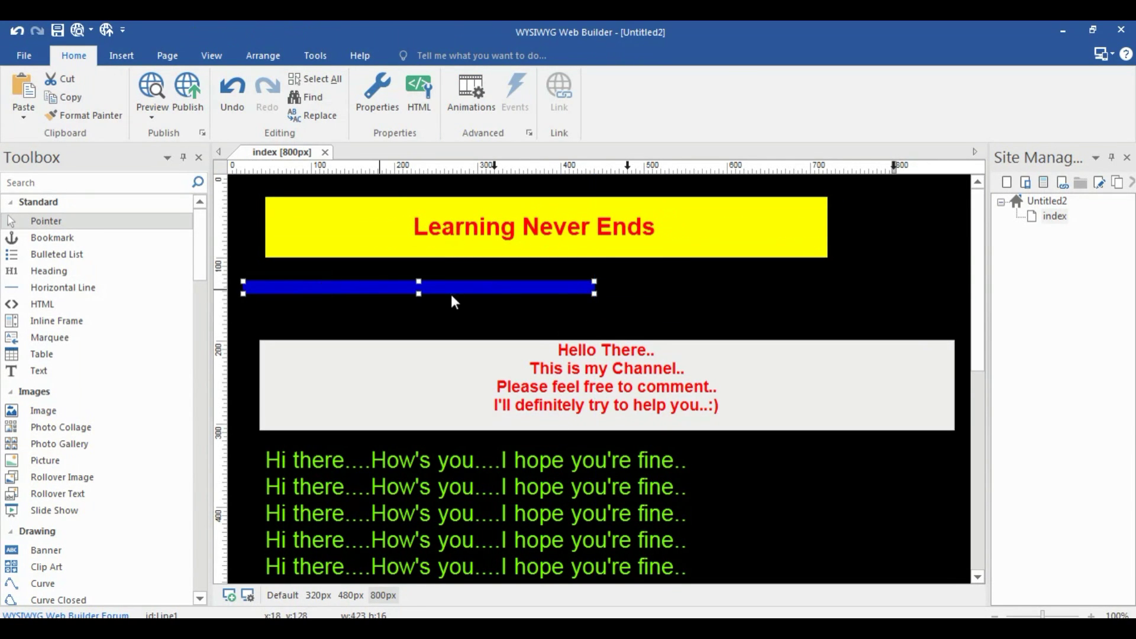
drag(592, 288, 862, 288)
Step: Shrink and reposition the marquee box, and move the green greeting text right
click(763, 407)
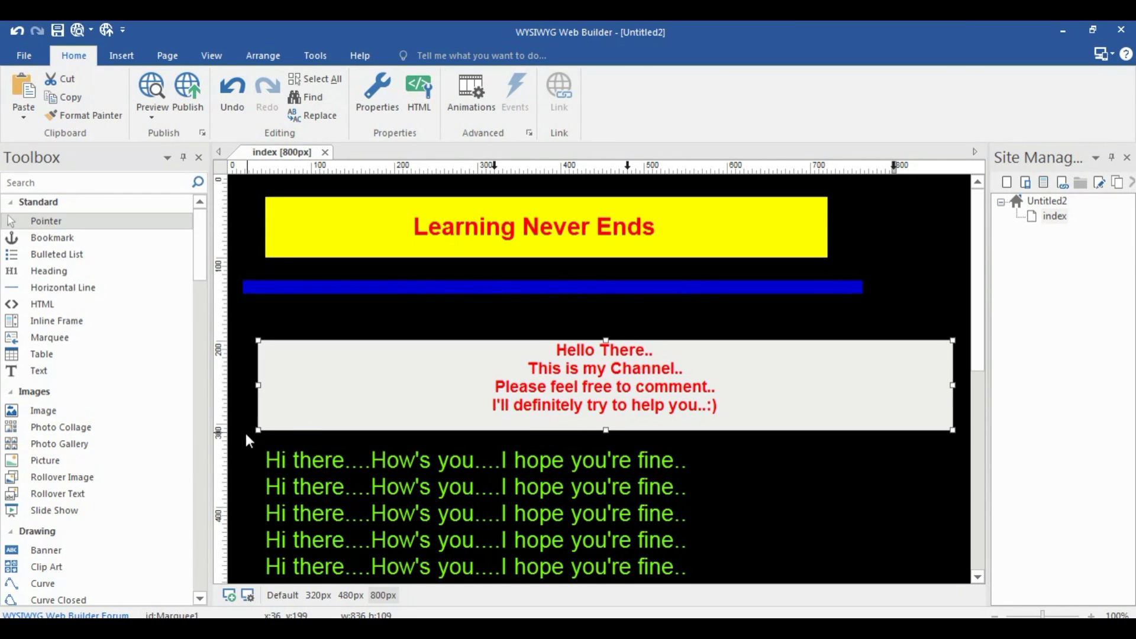
drag(259, 430, 302, 407)
drag(532, 402, 469, 387)
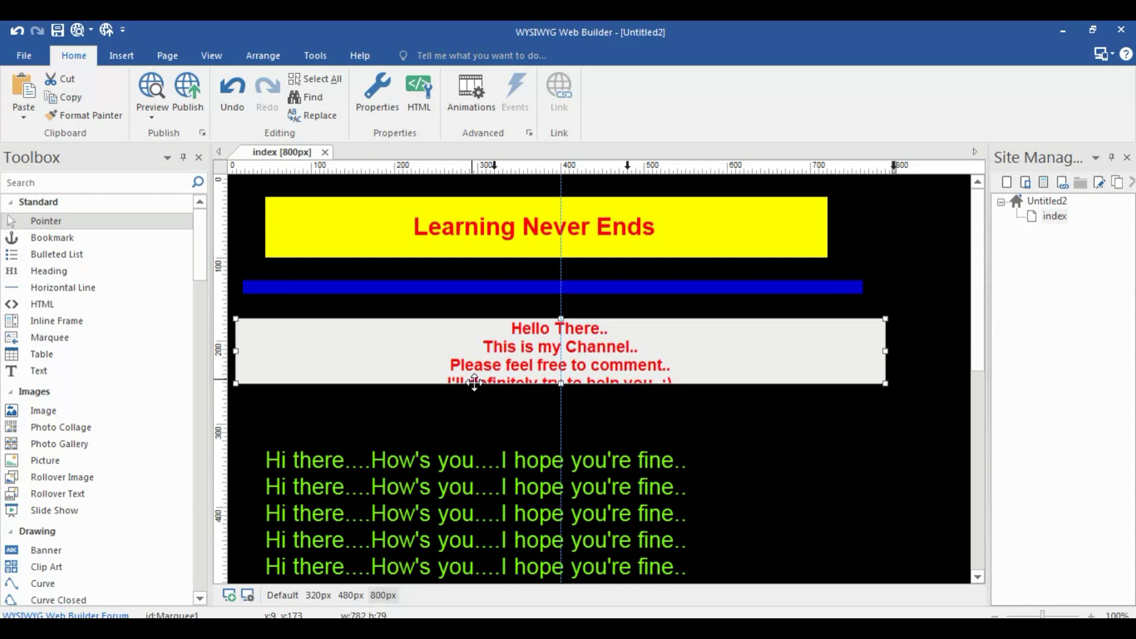
drag(885, 357, 863, 358)
drag(592, 453, 653, 450)
Step: Centre the yellow banner horizontally on the 800px layout
scroll(653, 426, up, 1)
click(509, 228)
right_click(715, 309)
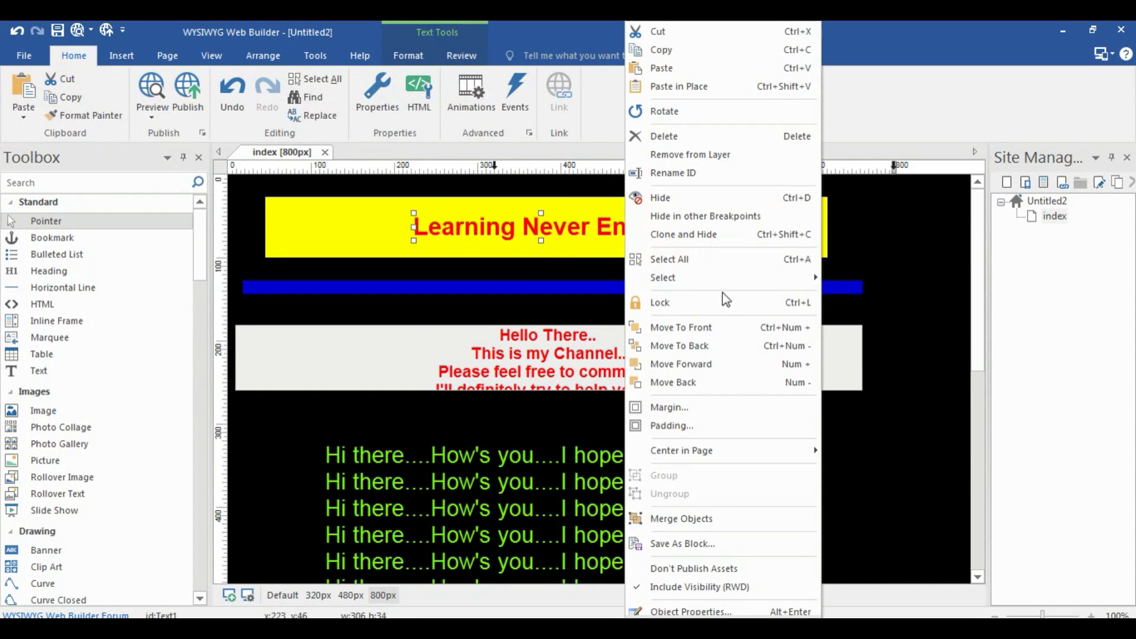
right_click(325, 233)
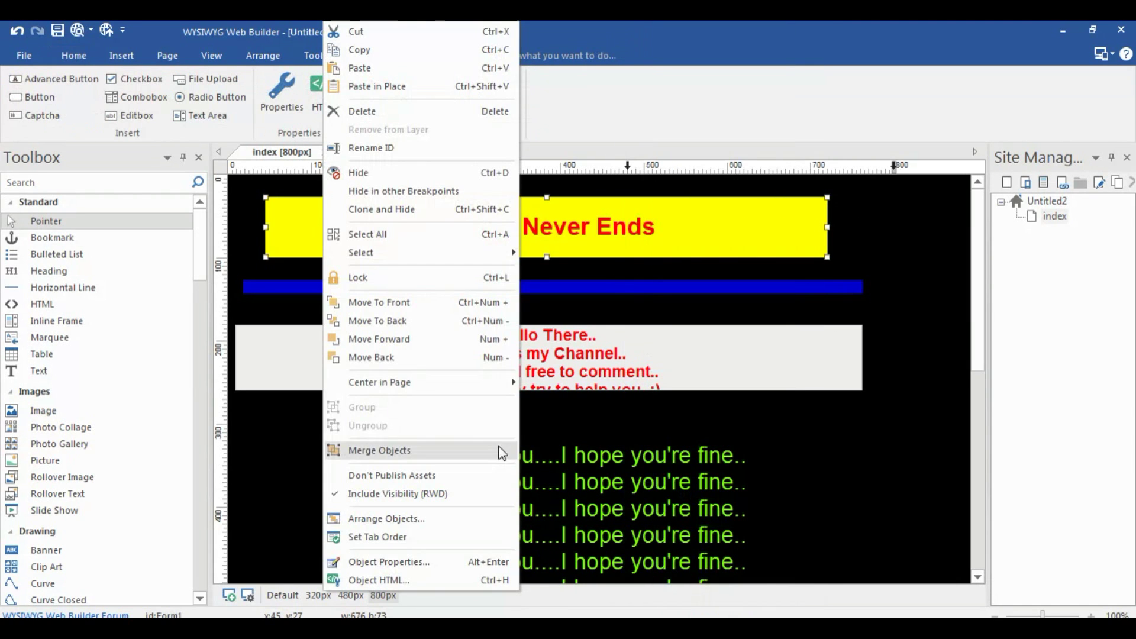
click(562, 381)
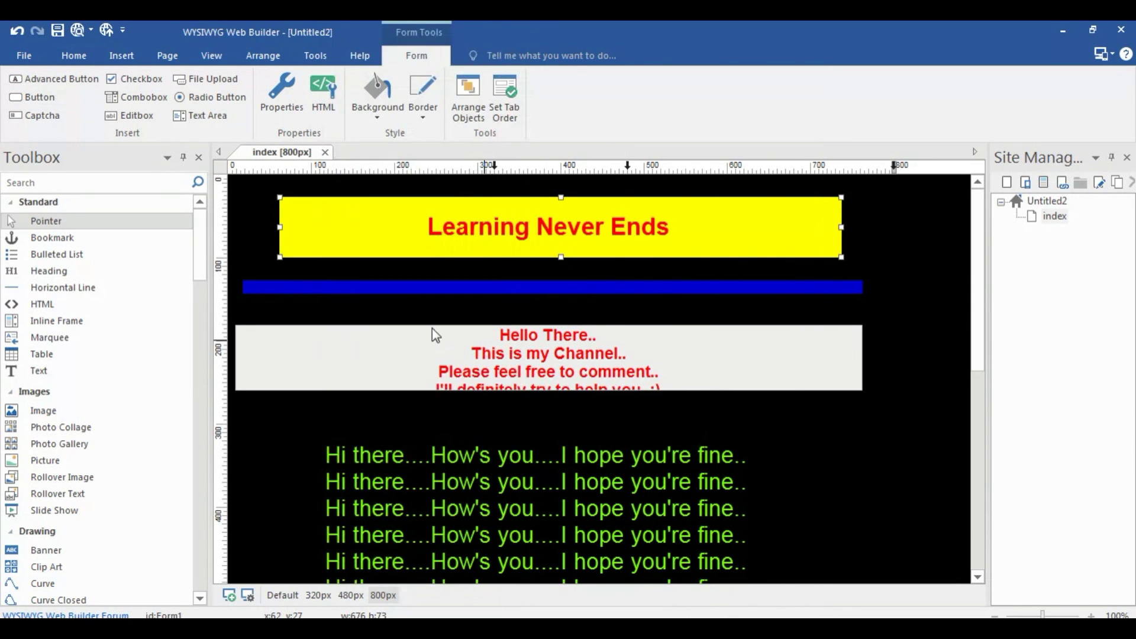
Step: In Page Properties, change the file extension to php and centre the page horizontally
right_click(914, 362)
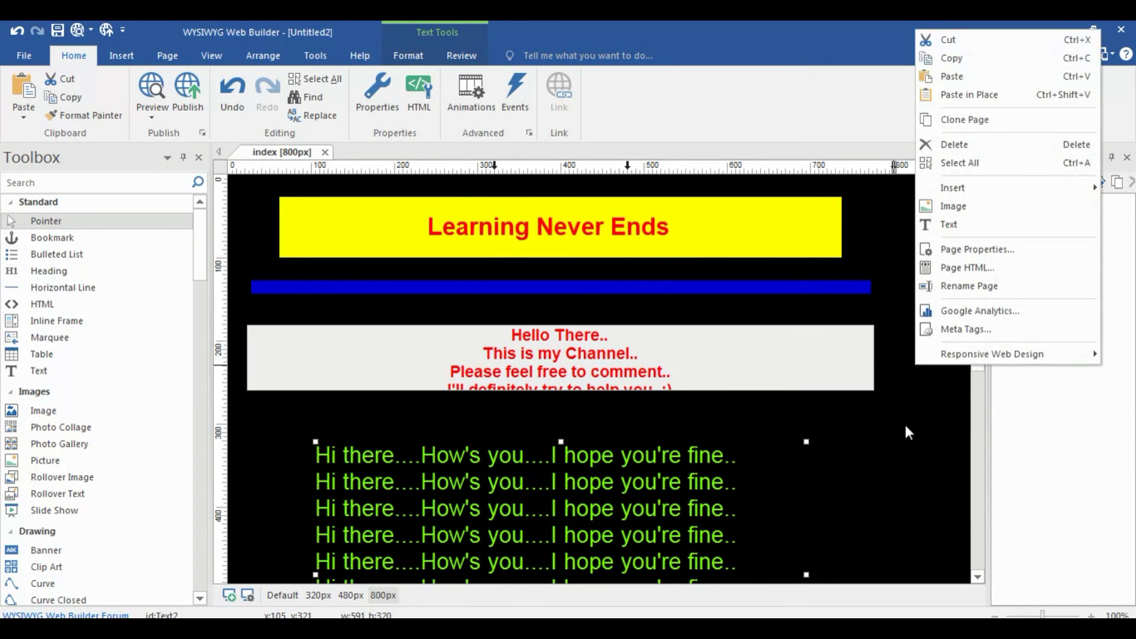
click(947, 252)
double_click(478, 261)
text(php)
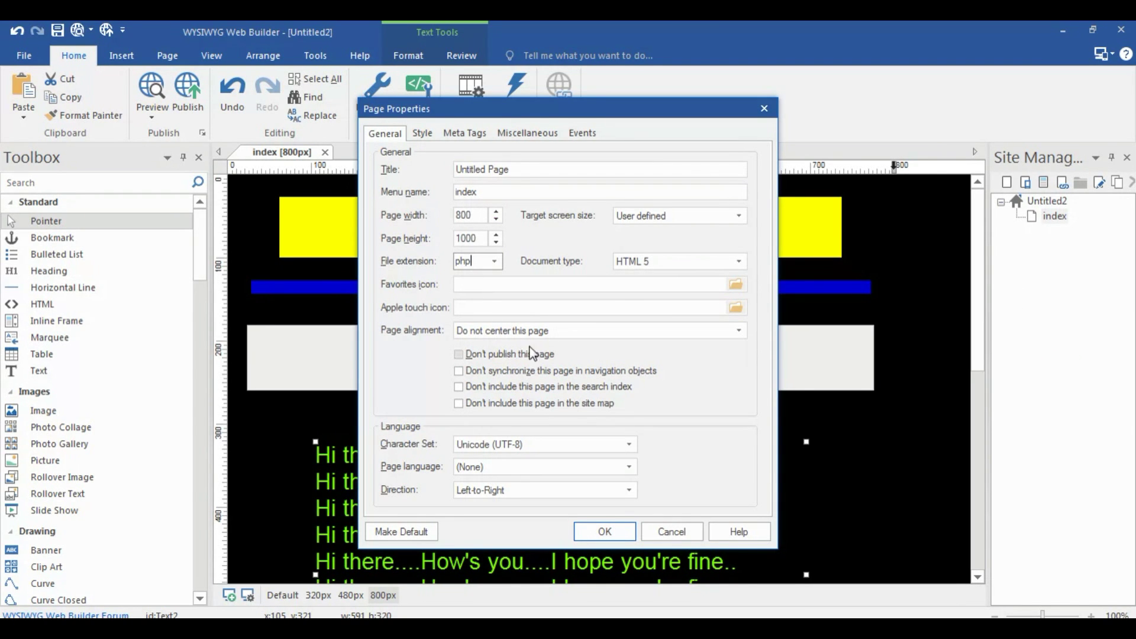
click(520, 333)
click(502, 346)
scroll(500, 334, down, 1)
click(601, 531)
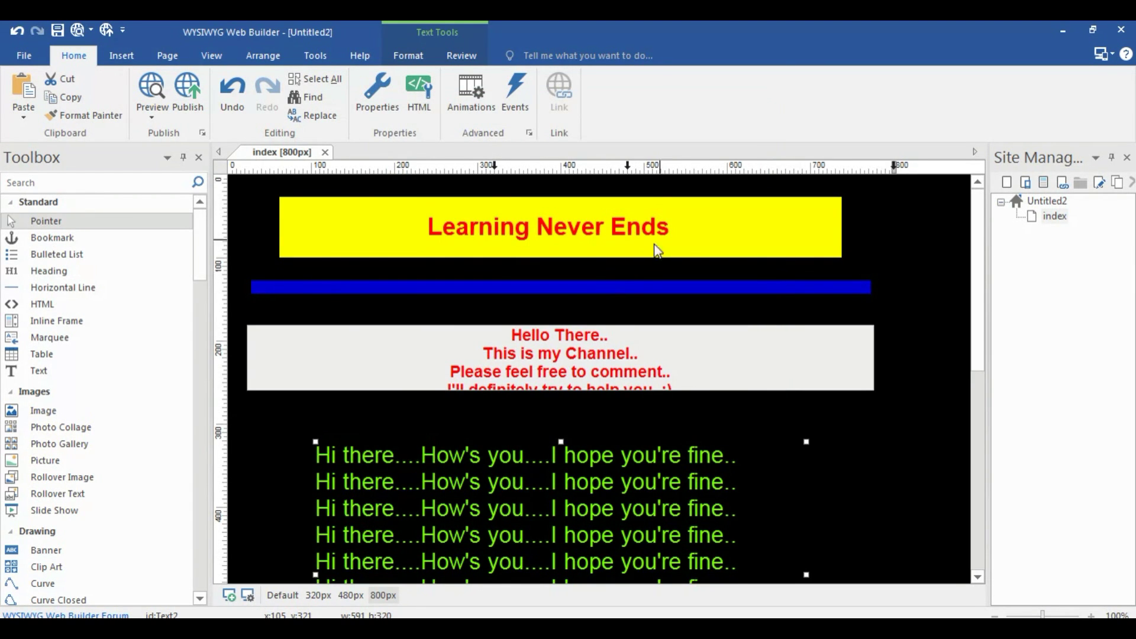
Step: At the 480px breakpoint, narrow the yellow banner, move it top-left, and shift its heading left
scroll(871, 257, down, 3)
scroll(852, 255, up, 3)
click(628, 169)
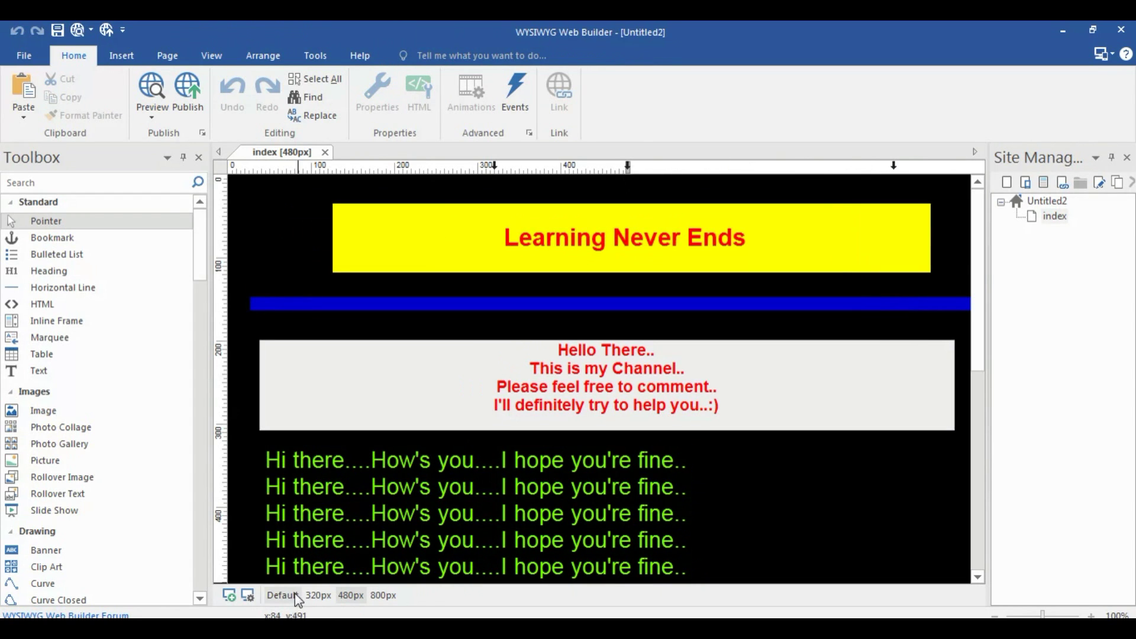
click(590, 210)
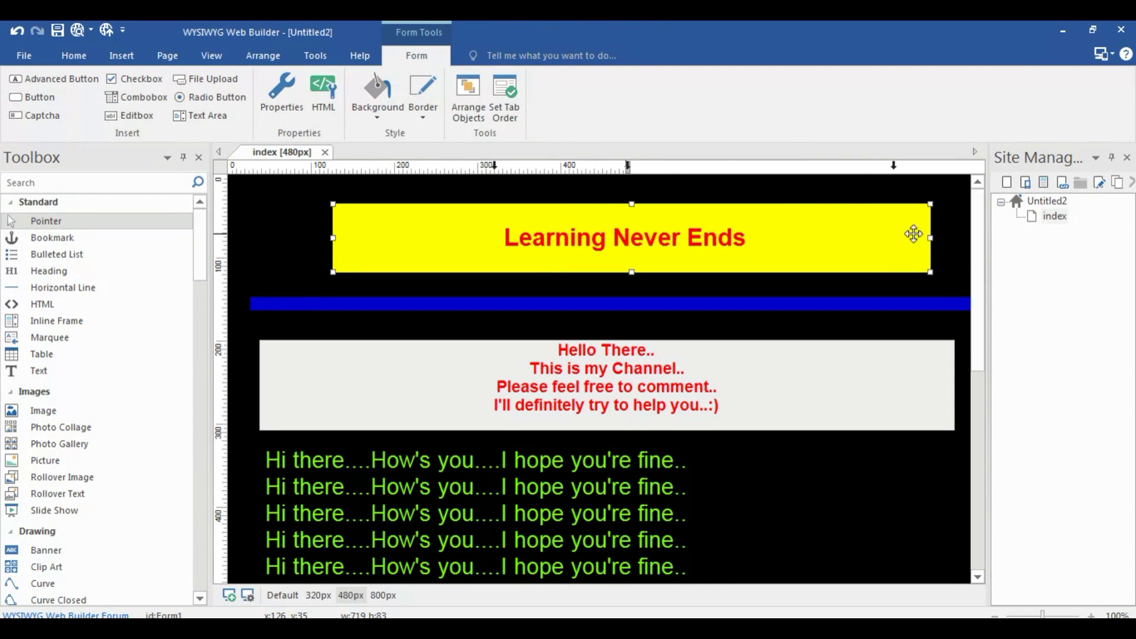
drag(930, 238, 754, 238)
click(515, 233)
drag(514, 233, 428, 220)
drag(609, 255, 606, 266)
drag(536, 227, 496, 227)
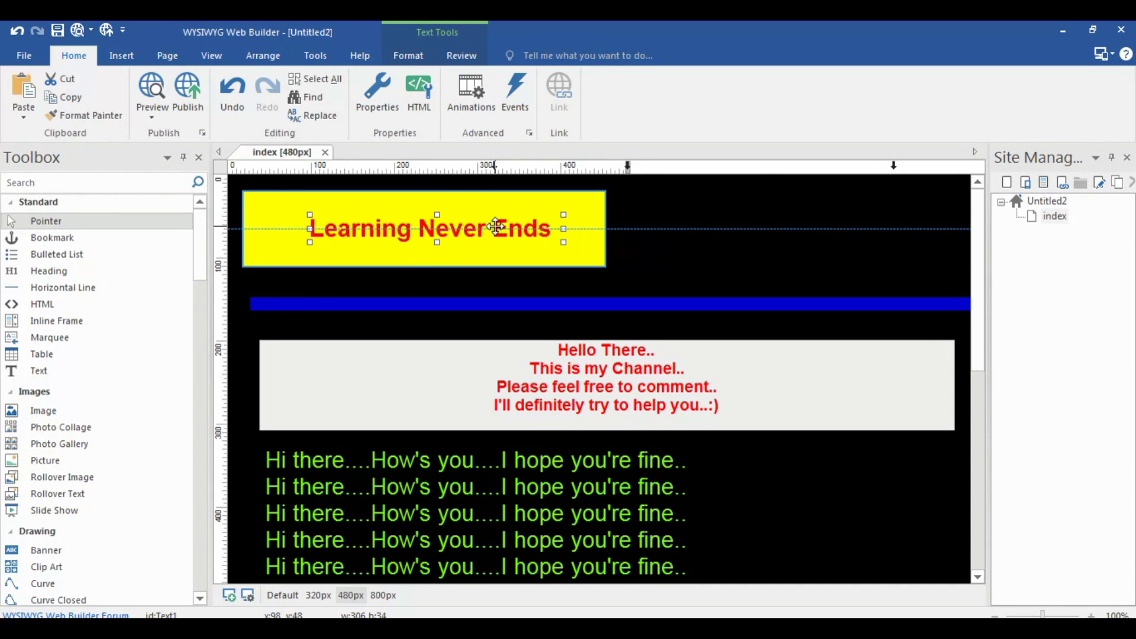
Step: Shorten the blue line to match the banner's width
click(589, 260)
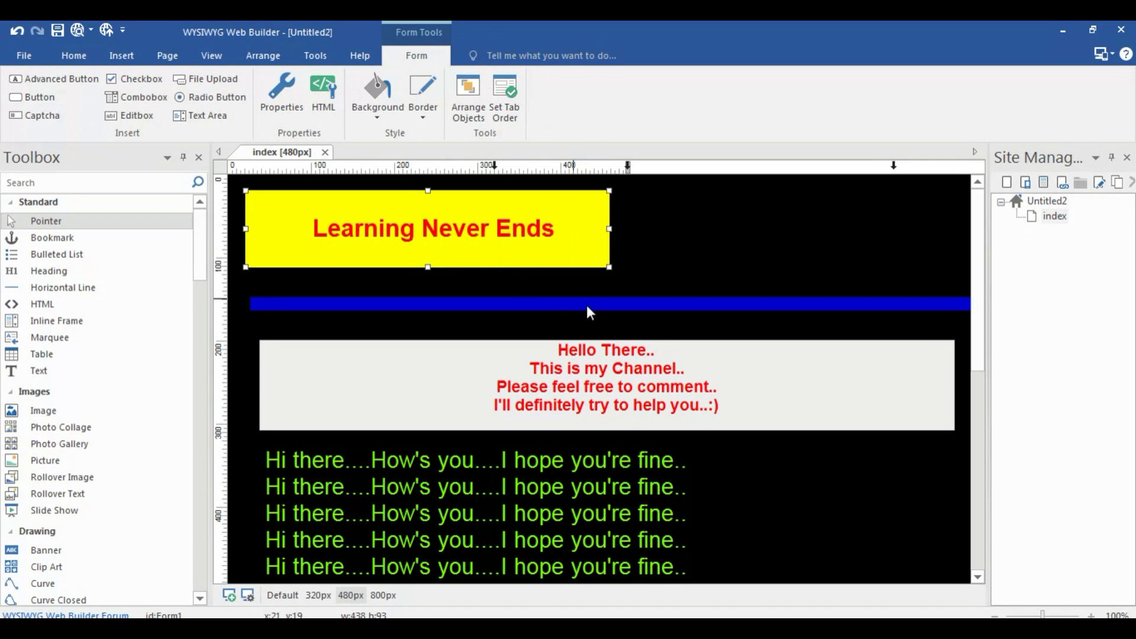
click(604, 317)
drag(260, 431, 395, 391)
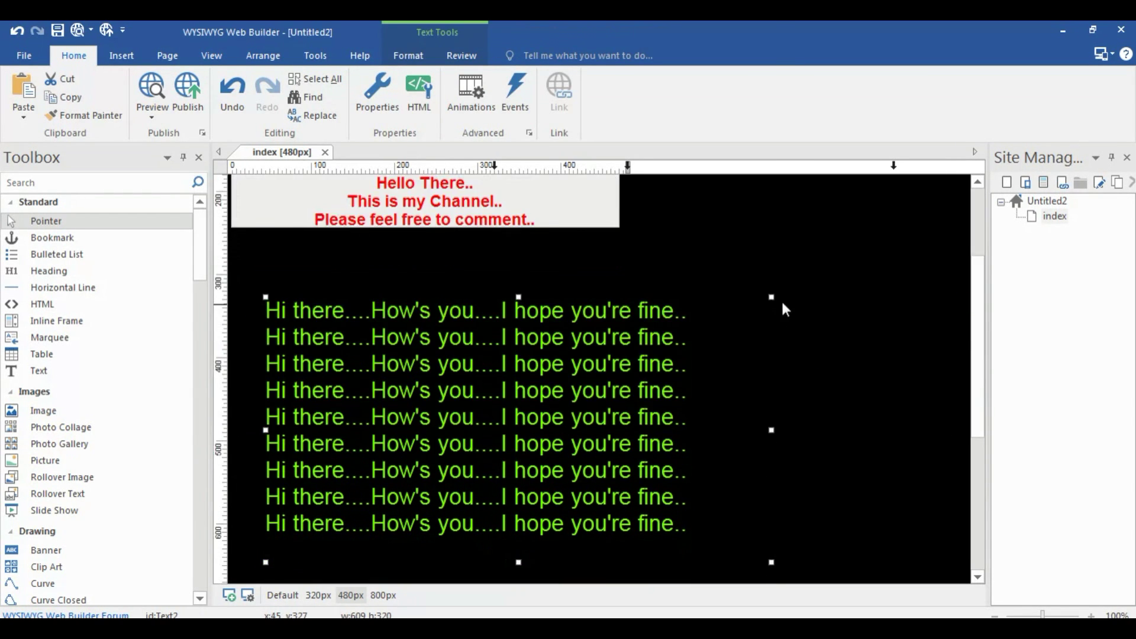
scroll(775, 488, down, 2)
Step: Centre the yellow banner horizontally on the page
right_click(504, 229)
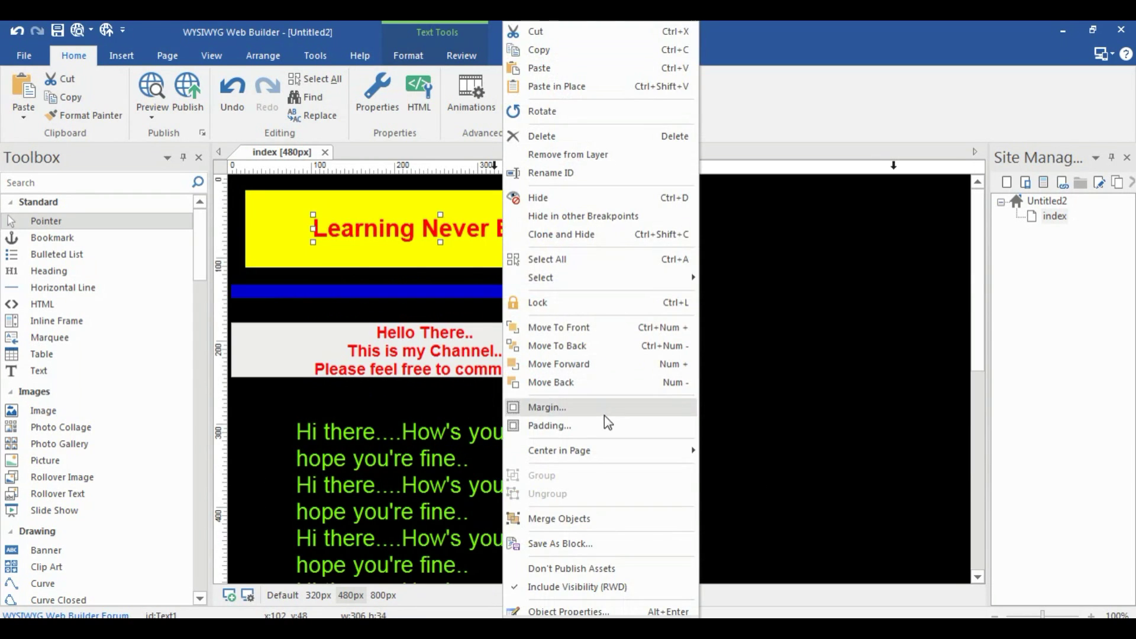
click(468, 197)
right_click(469, 197)
mouse_move(552, 384)
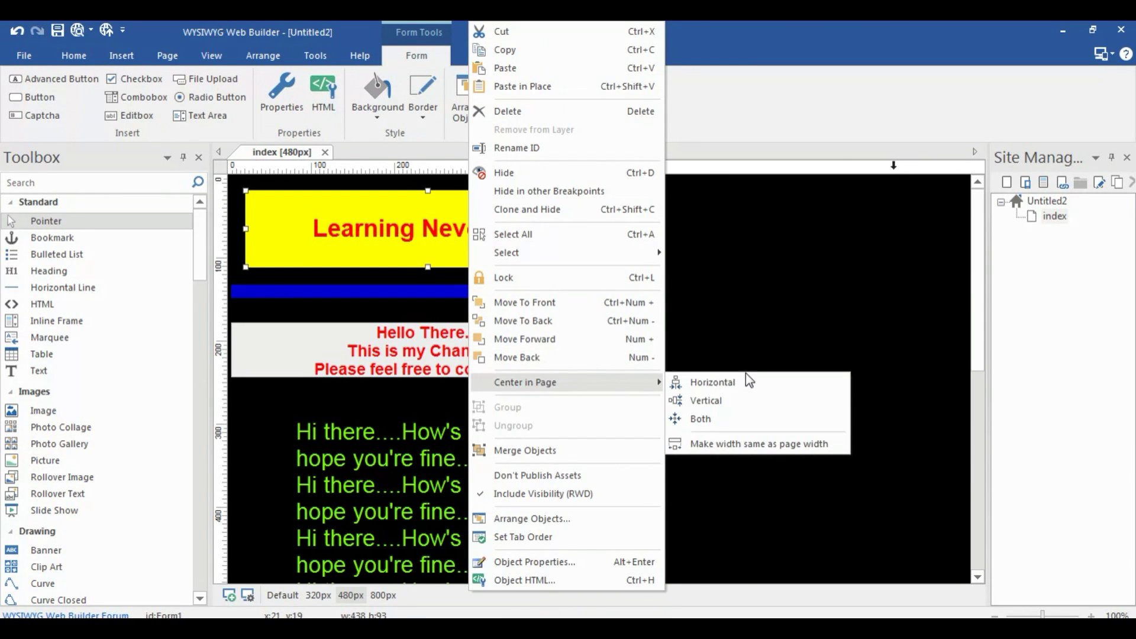
click(746, 378)
key(Tab)
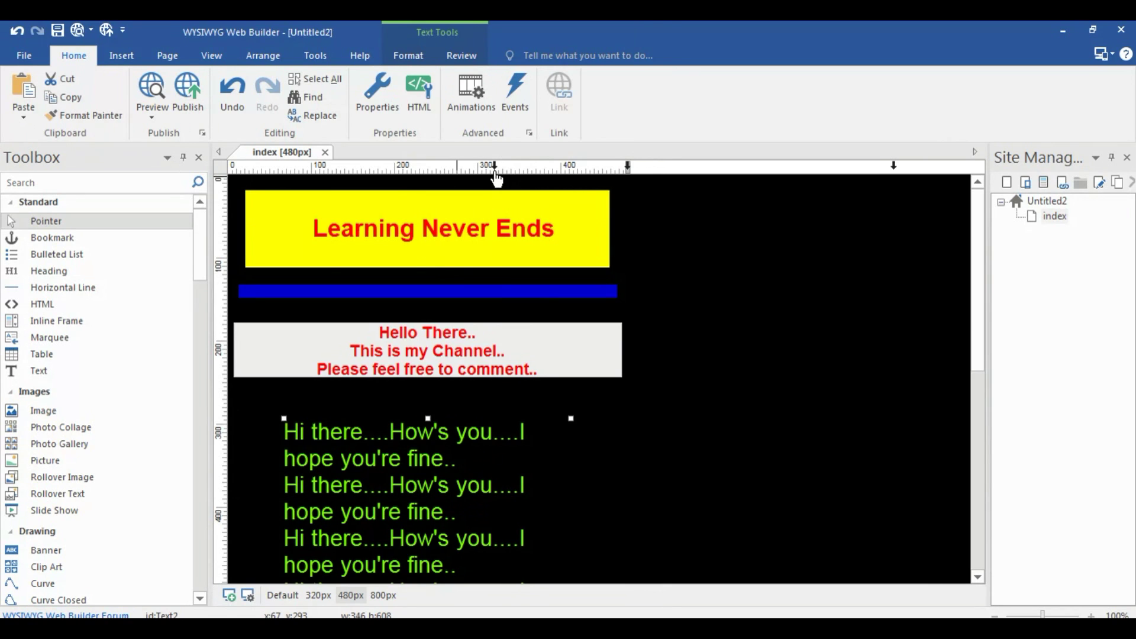
click(494, 169)
Step: At the 320px breakpoint, shrink the Learning Never Ends heading text
click(544, 243)
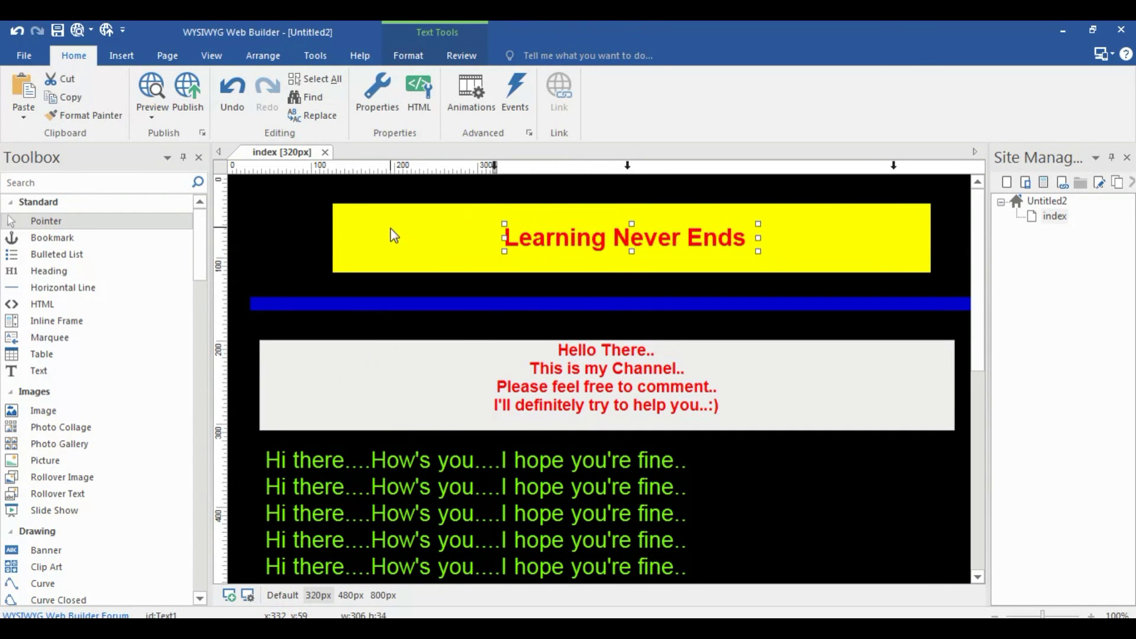
double_click(350, 221)
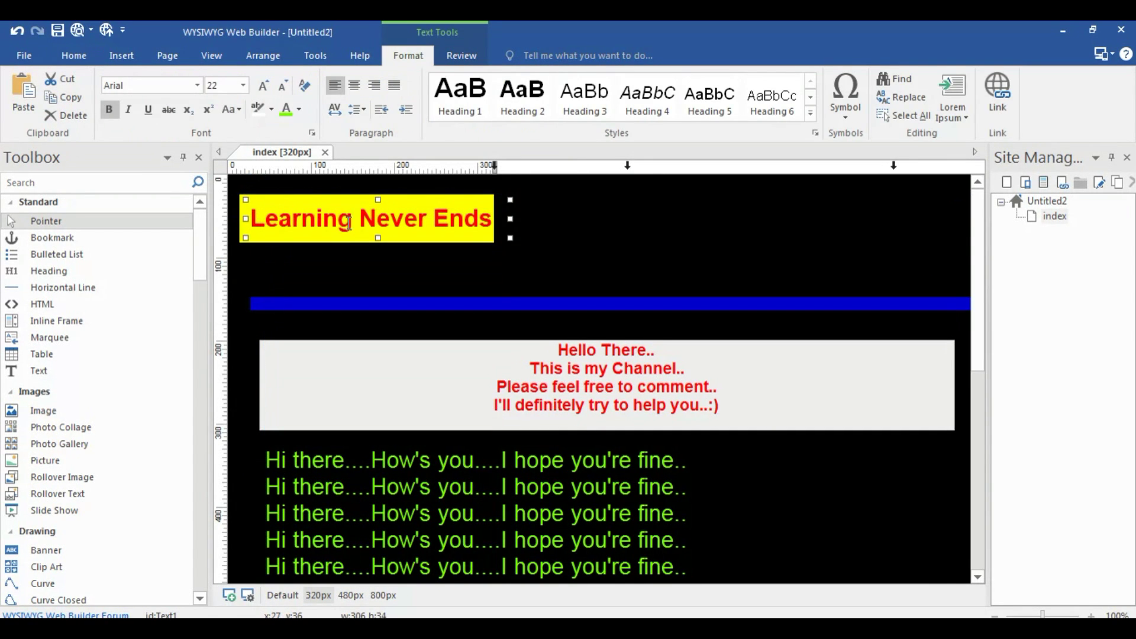
key(ctrl+a)
key(Escape)
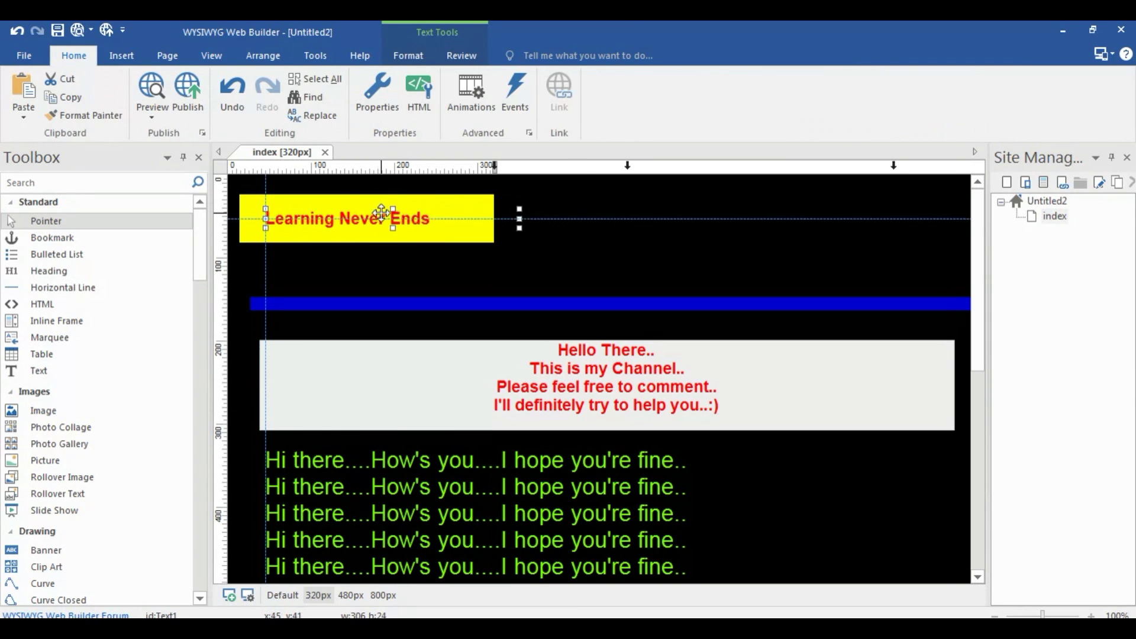
Step: Centre the yellow banner and the other page objects horizontally on the page
right_click(385, 222)
mouse_move(538, 382)
click(615, 381)
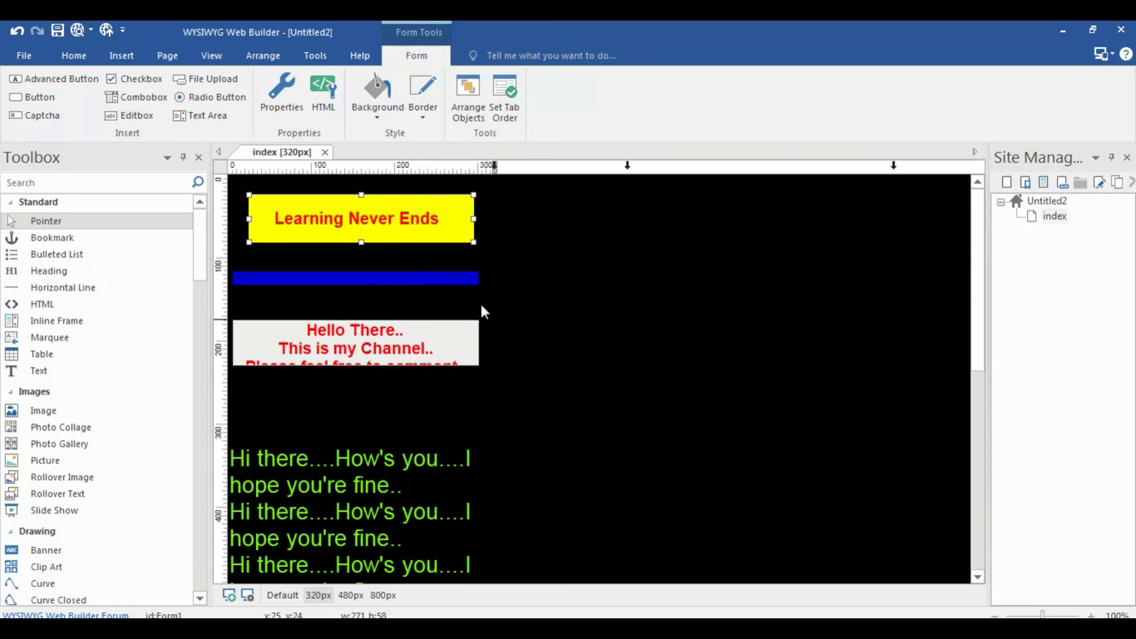
right_click(517, 353)
mouse_move(574, 425)
click(718, 426)
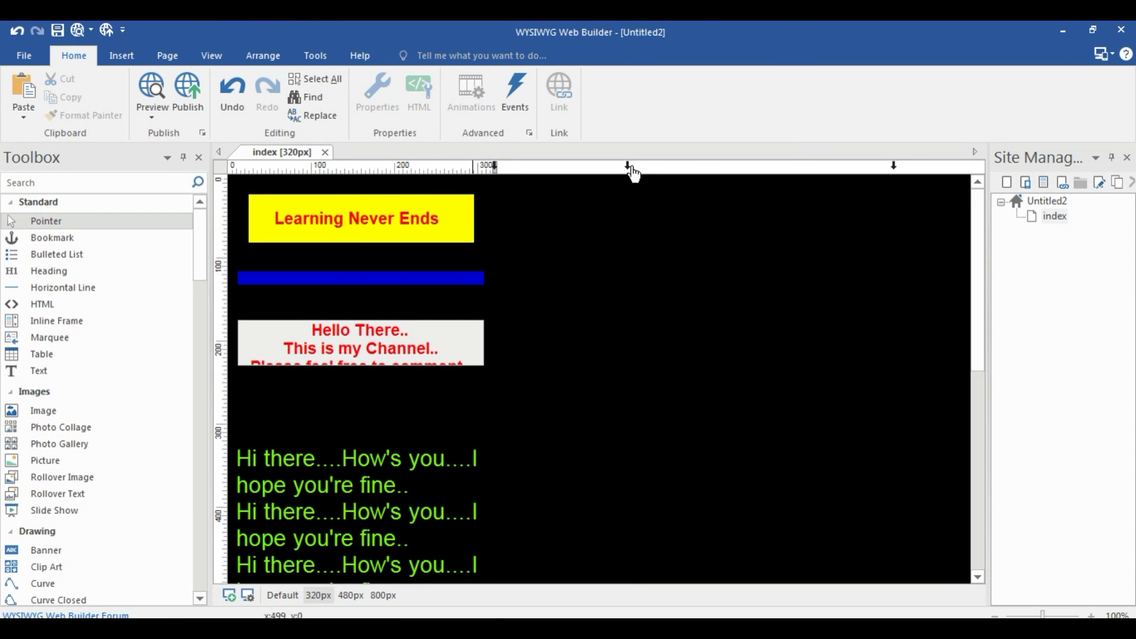
Step: Return to the 800px layout and preview the page in the browser
click(628, 168)
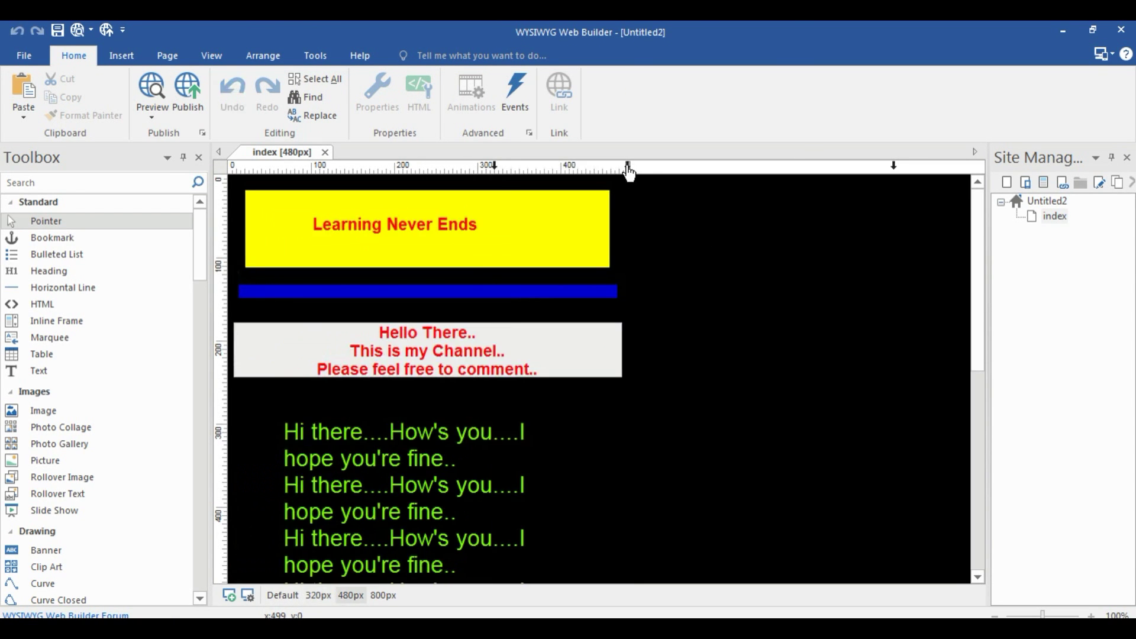
click(897, 168)
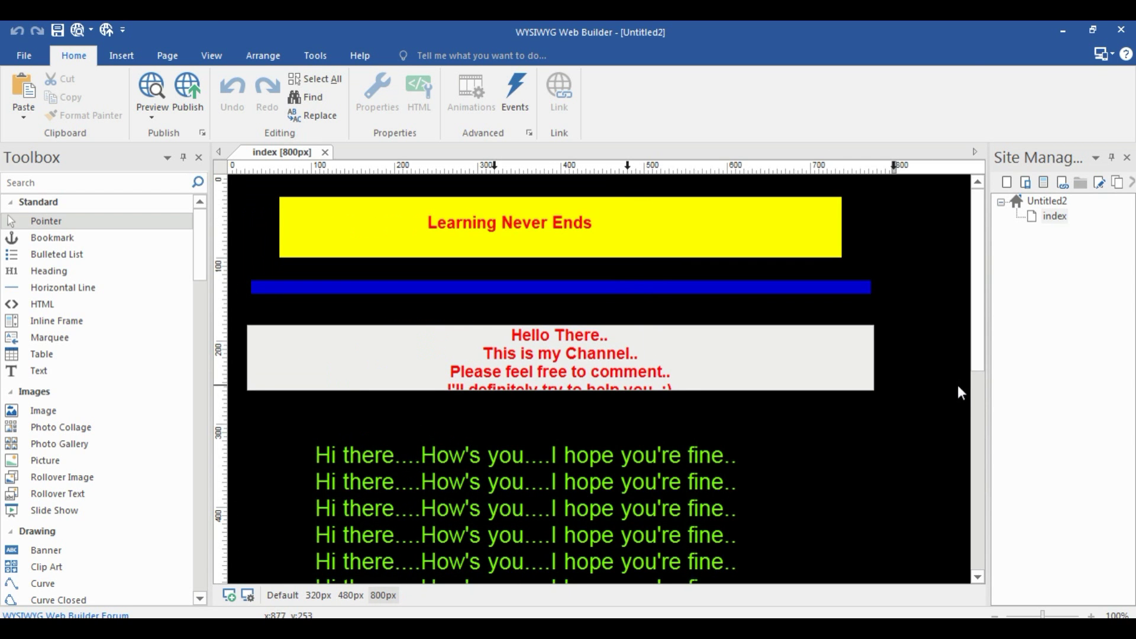
click(154, 87)
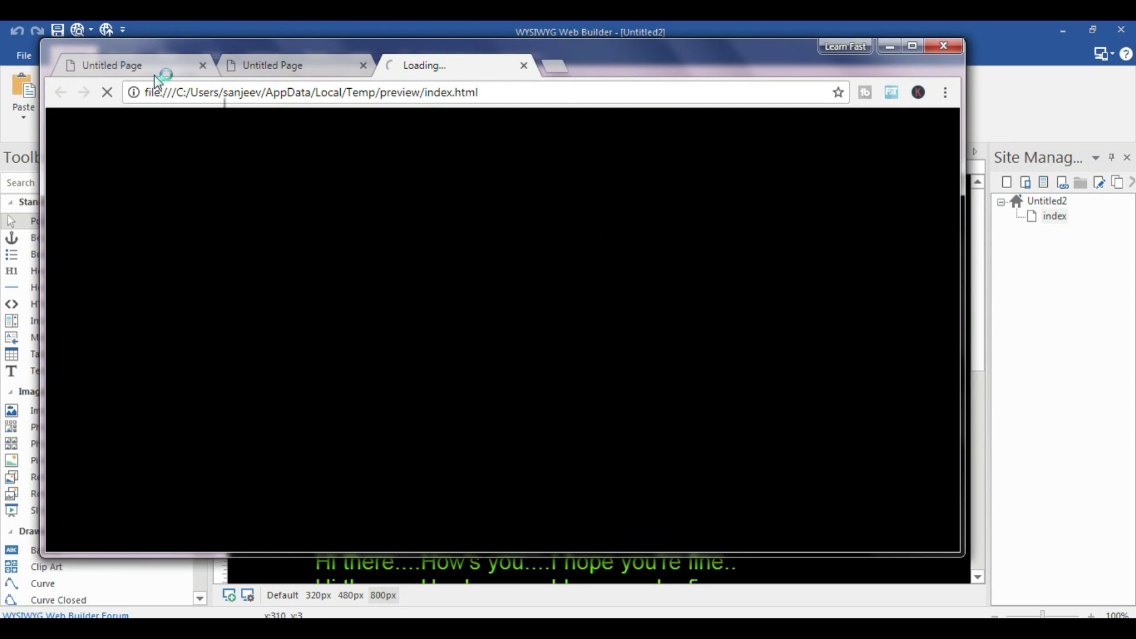
Step: Maximise, then restore, the Chrome preview window and narrow it to watch the layout reflow
click(911, 46)
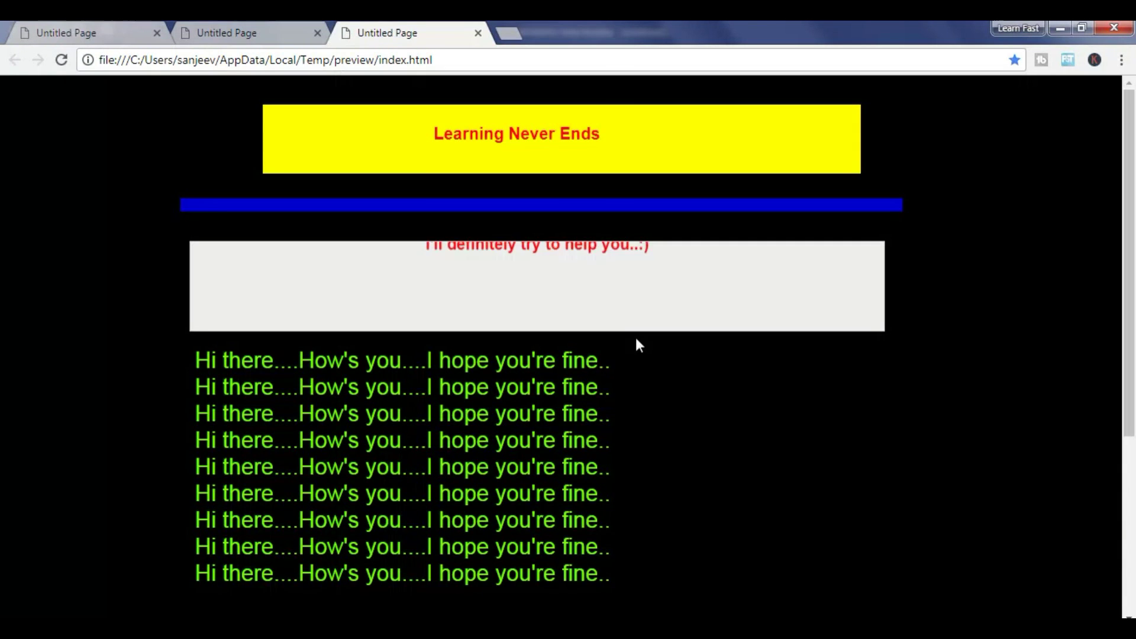
click(1082, 27)
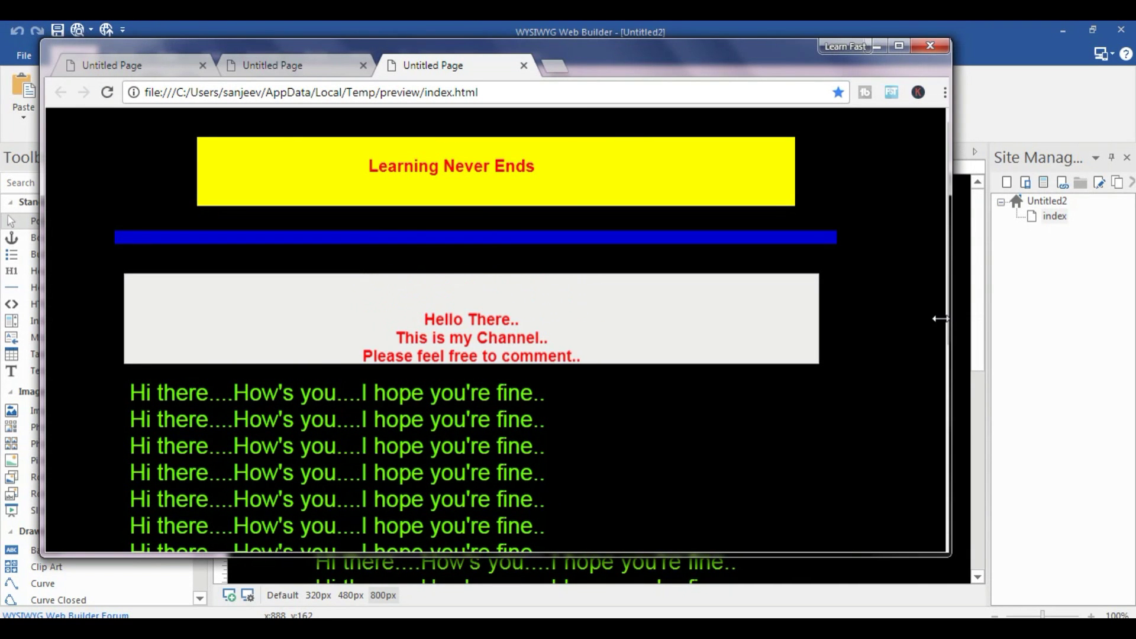
drag(940, 318, 1028, 328)
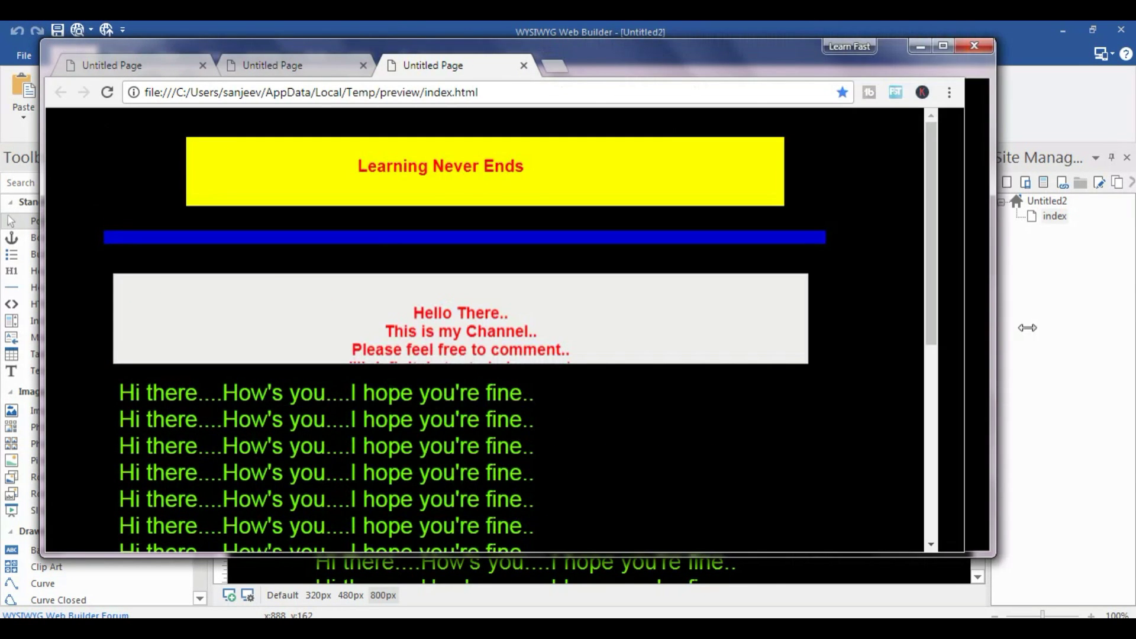